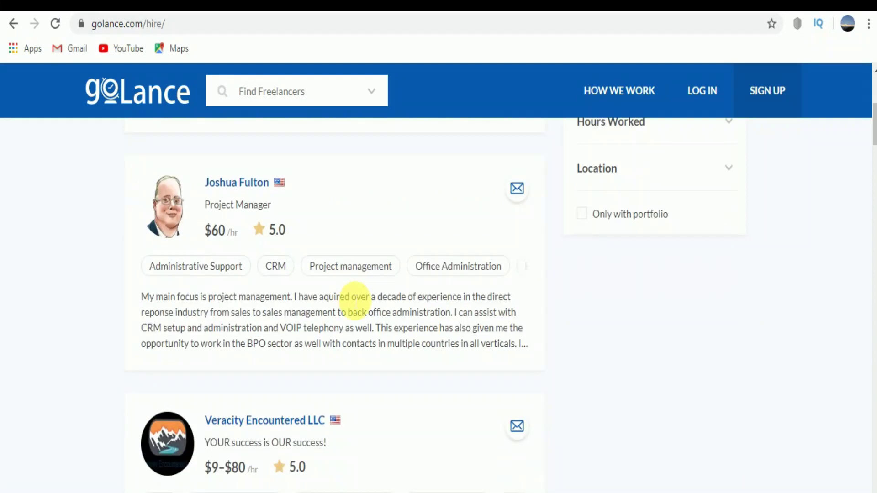
- Finish scanning the freelancer cards and go to the HOW WE WORK page
{"action": "scroll", "coordinate": [347, 294], "scroll_direction": "down", "scroll_amount": 2}
{"action": "scroll", "coordinate": [346, 294], "scroll_direction": "down", "scroll_amount": 2}
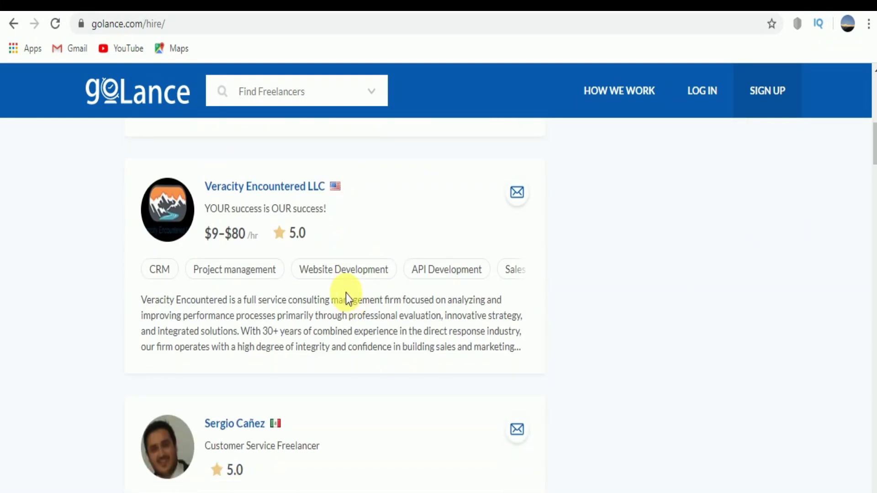
{"action": "scroll", "coordinate": [346, 293], "scroll_direction": "down", "scroll_amount": 2}
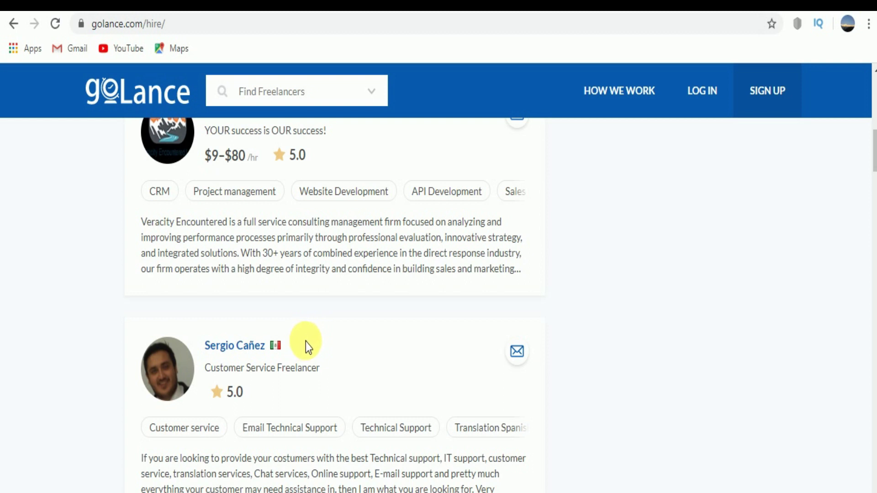
{"action": "scroll", "coordinate": [306, 342], "scroll_direction": "down", "scroll_amount": 8}
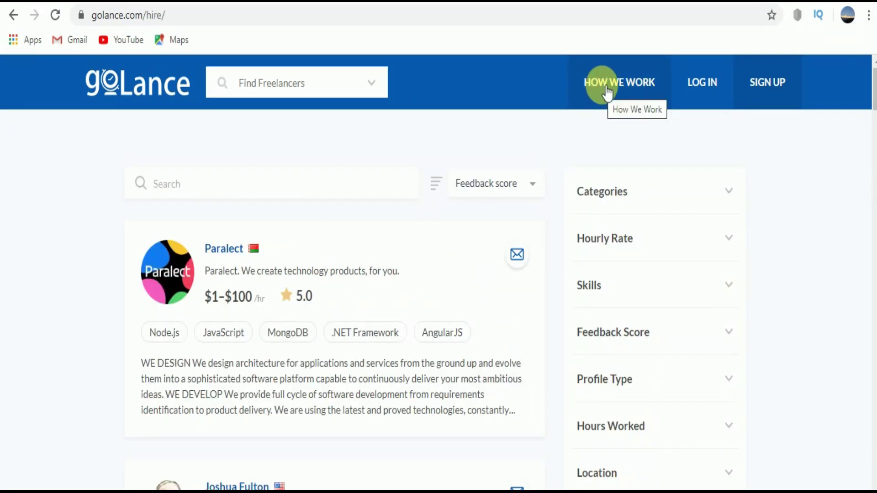
{"action": "left_click", "coordinate": [607, 93]}
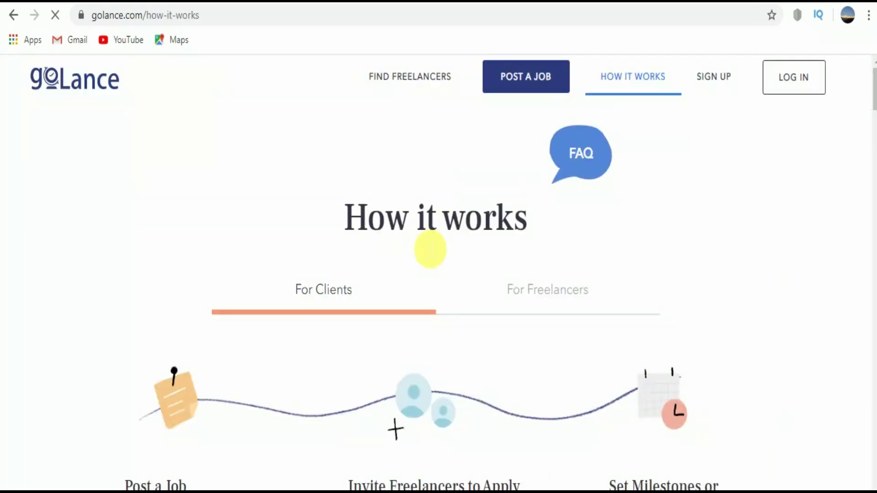
- Switch to the For Freelancers explanation and read down to the SIGN ME UP button
{"action": "scroll", "coordinate": [352, 322], "scroll_direction": "down", "scroll_amount": 10}
{"action": "scroll", "coordinate": [352, 323], "scroll_direction": "up", "scroll_amount": 10}
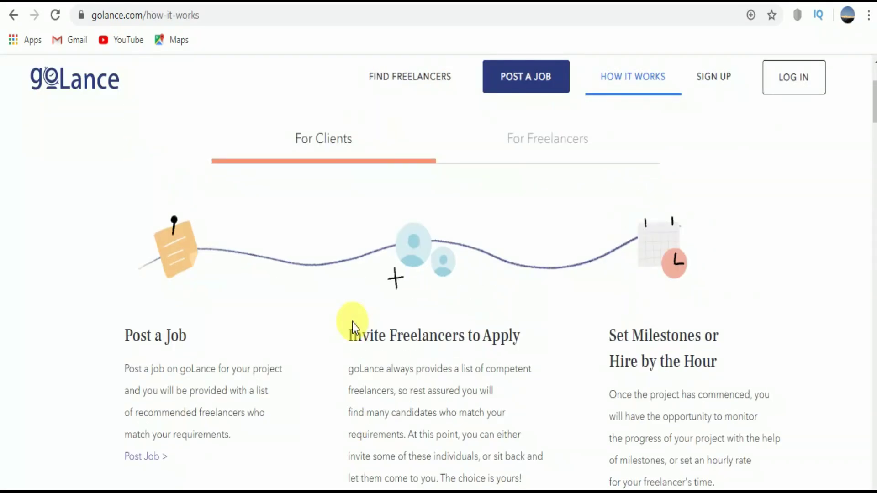
{"action": "scroll", "coordinate": [405, 287], "scroll_direction": "down", "scroll_amount": 6}
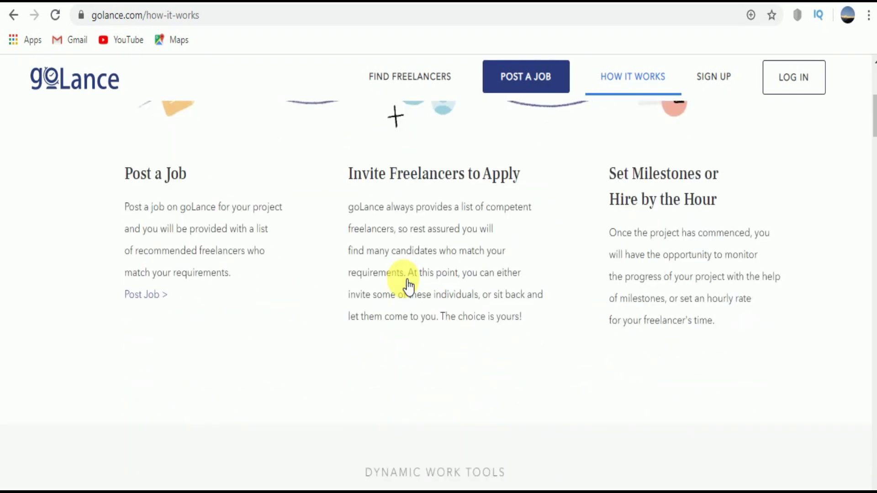
{"action": "scroll", "coordinate": [406, 287], "scroll_direction": "up", "scroll_amount": 6}
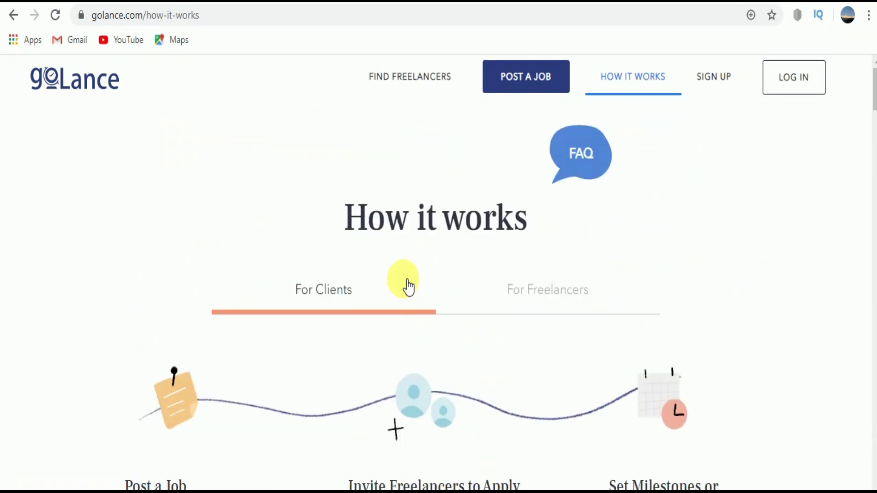
{"action": "left_click", "coordinate": [537, 300]}
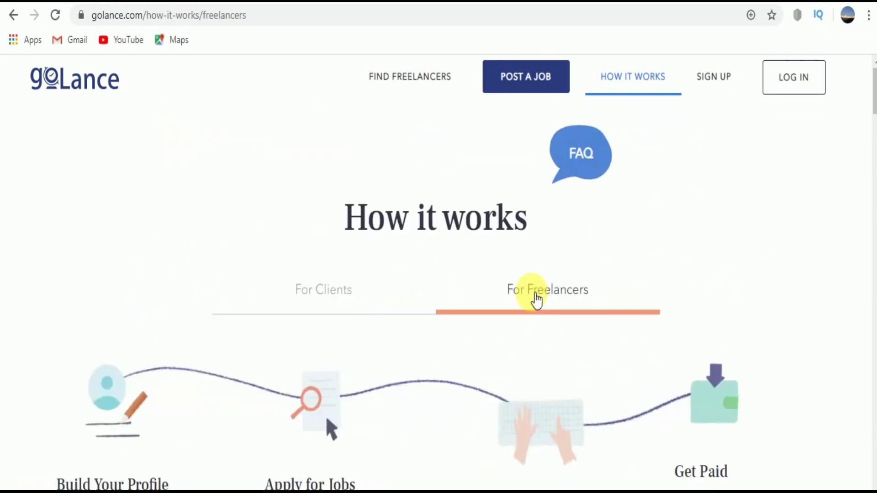
{"action": "scroll", "coordinate": [533, 299], "scroll_direction": "down", "scroll_amount": 6}
{"action": "scroll", "coordinate": [531, 296], "scroll_direction": "down", "scroll_amount": 12}
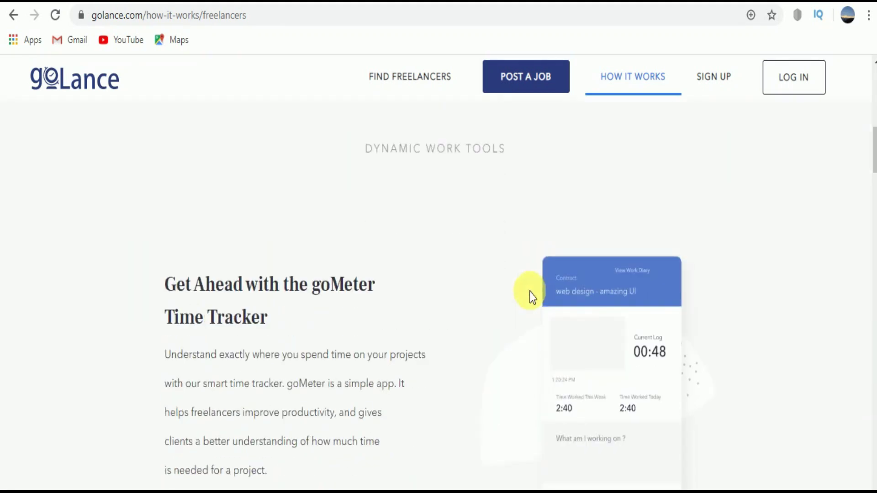
{"action": "scroll", "coordinate": [527, 293], "scroll_direction": "down", "scroll_amount": 18}
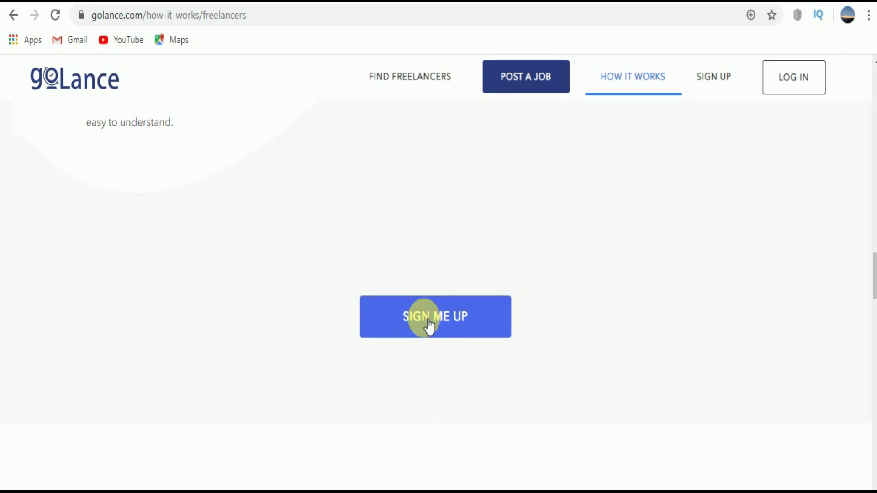
- Open the sign-up form and enter the user's first name, last name and e-mail address
{"action": "left_click", "coordinate": [429, 321]}
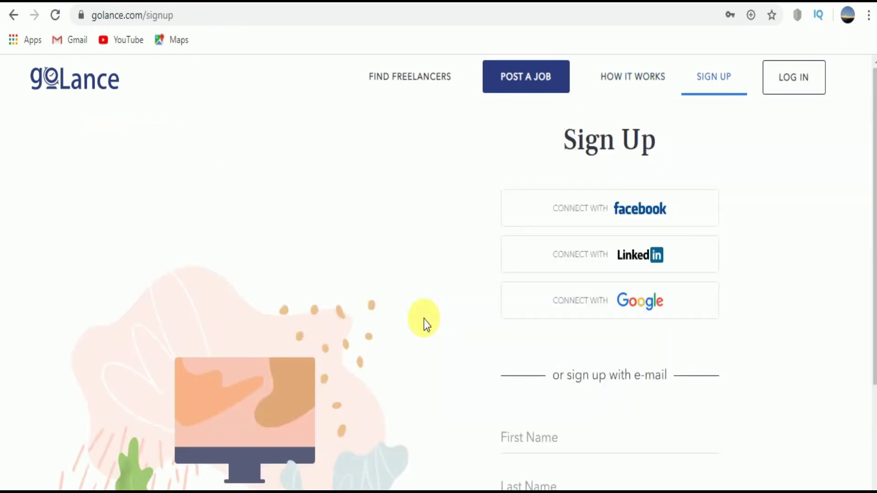
{"action": "scroll", "coordinate": [500, 341], "scroll_direction": "down", "scroll_amount": 3}
{"action": "left_click", "coordinate": [530, 281]}
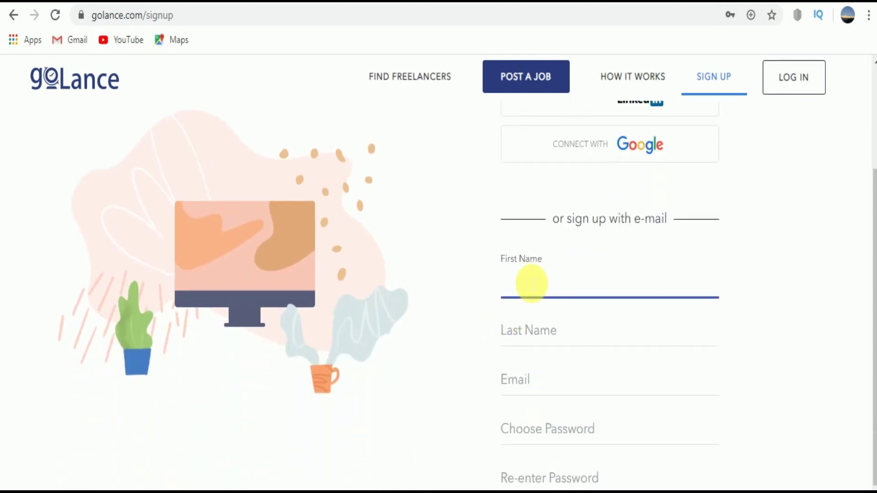
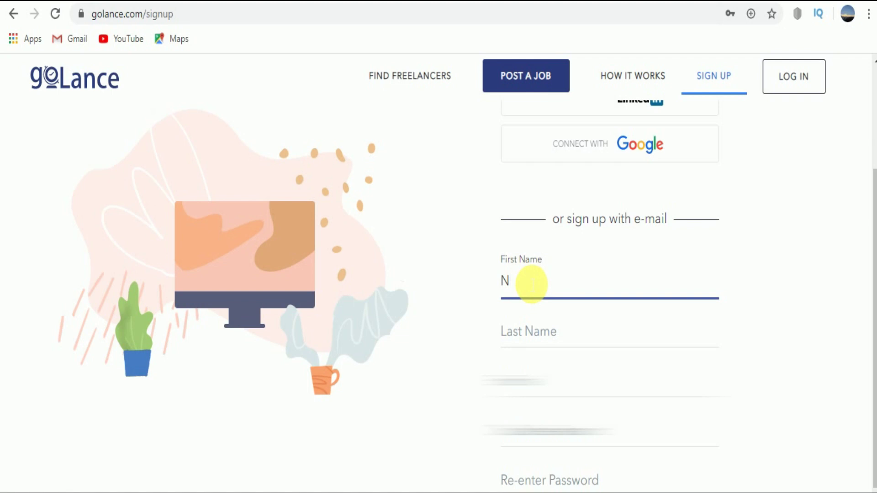
{"action": "key", "text": "Tab"}
{"action": "key", "text": "Tab"}
- Choose an account password, re-enter it to confirm, and submit the sign-up form
{"action": "key", "text": "Tab"}
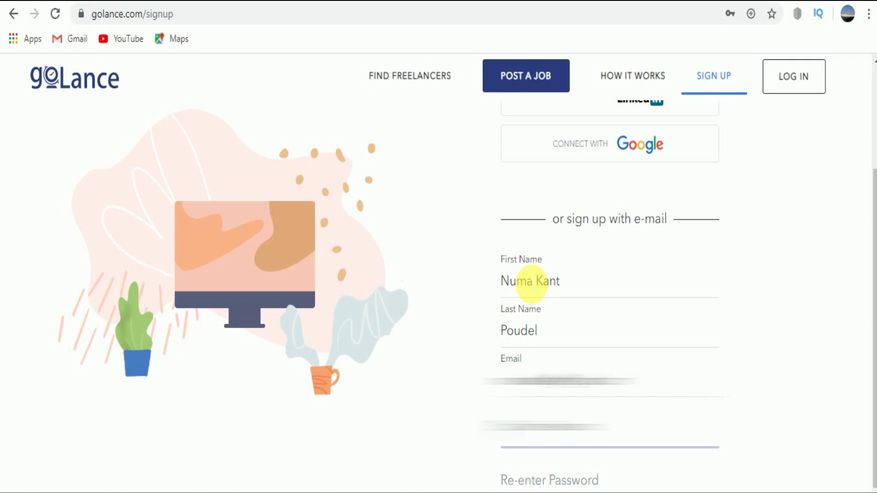
{"action": "type", "text": "************"}
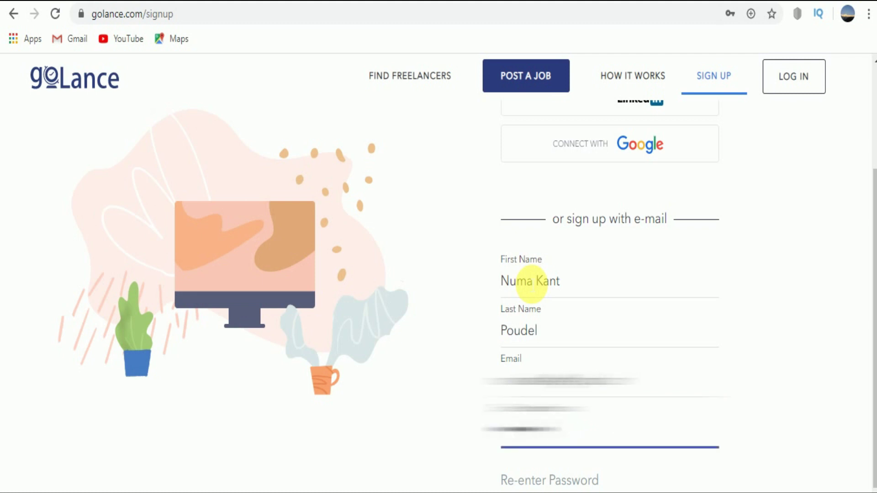
{"action": "type", "text": "****"}
{"action": "scroll", "coordinate": [531, 284], "scroll_direction": "down", "scroll_amount": 2}
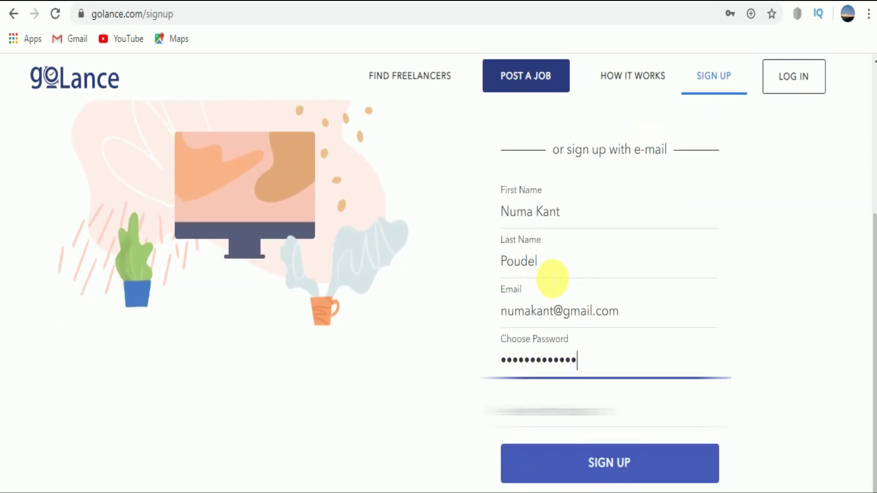
{"action": "left_click", "coordinate": [528, 414]}
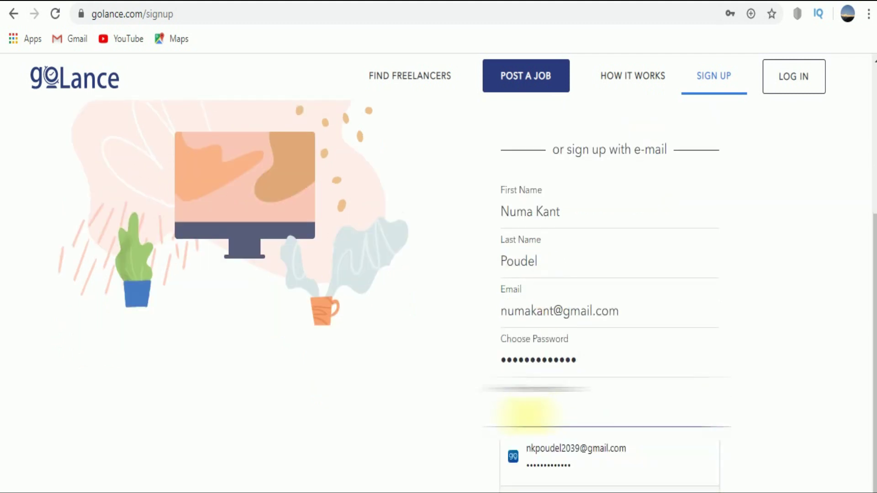
{"action": "type", "text": "*************"}
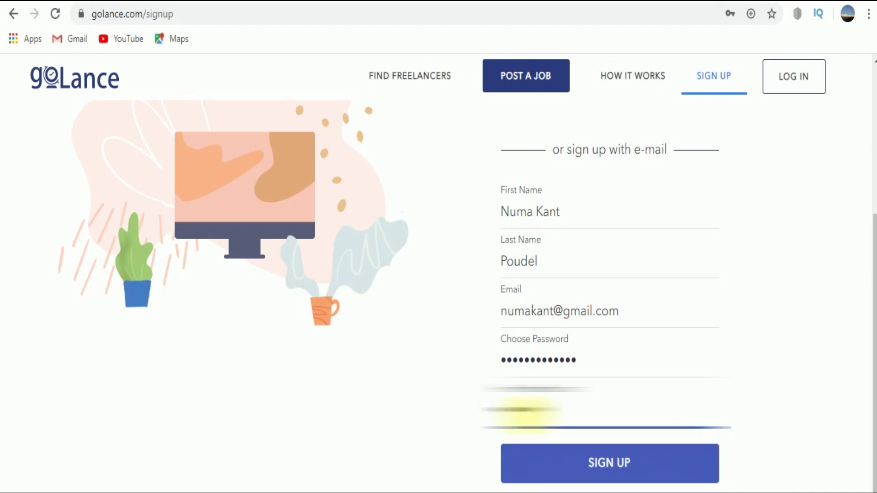
{"action": "type", "text": "*****"}
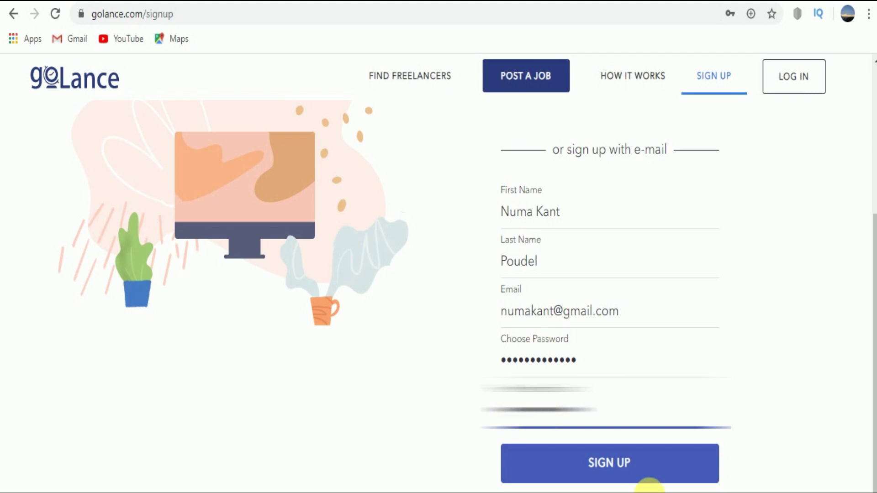
{"action": "left_click", "coordinate": [623, 466]}
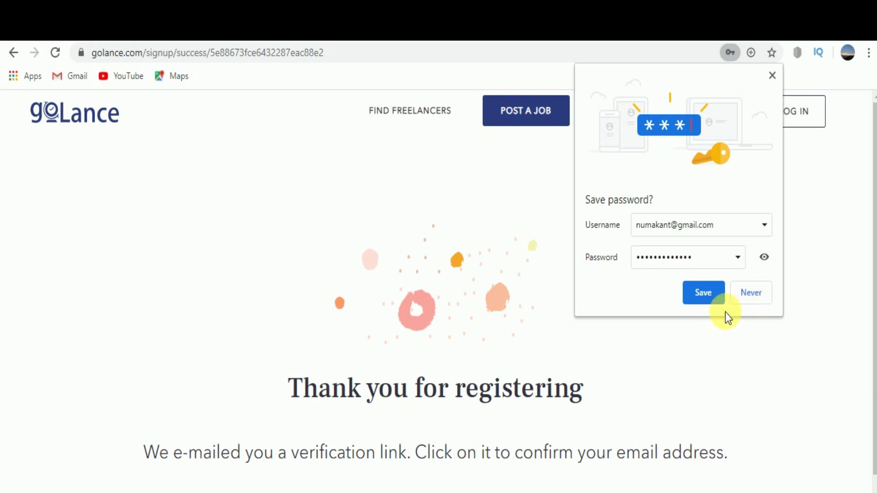
- Decline Chrome's offer to save the password and read the verification notice
{"action": "left_click", "coordinate": [757, 293]}
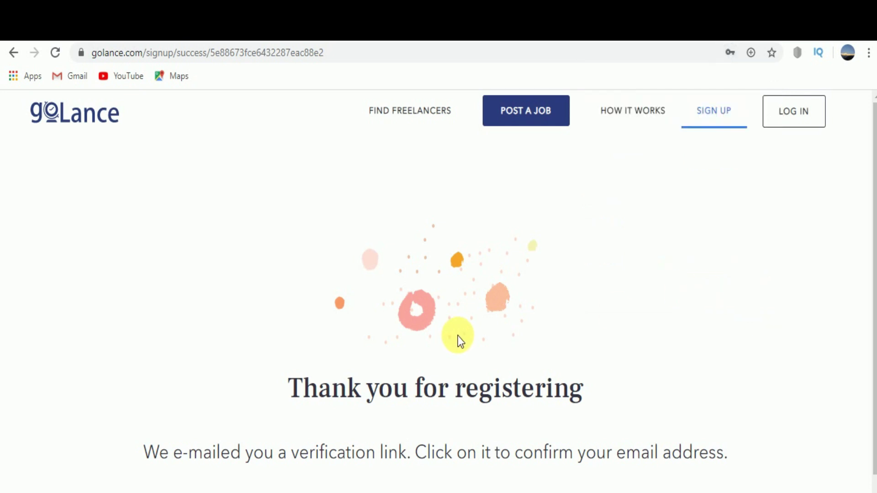
{"action": "scroll", "coordinate": [456, 335], "scroll_direction": "down", "scroll_amount": 2}
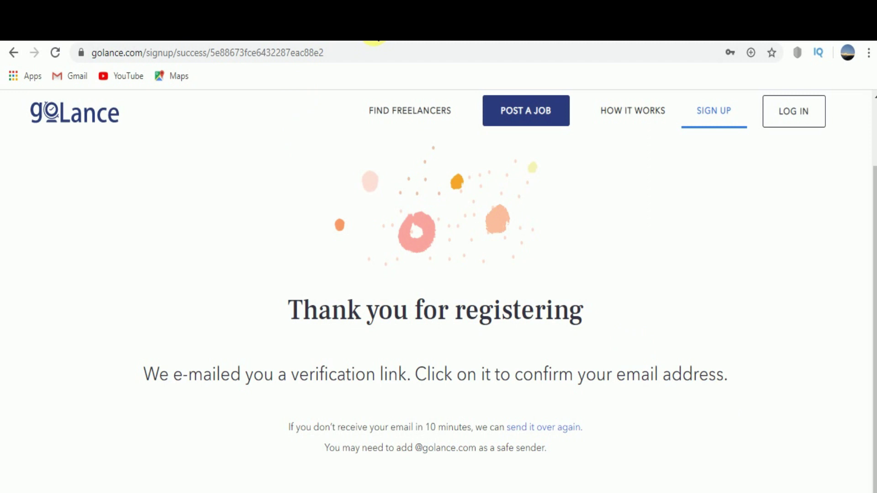
- In Gmail, open the 'Welcome to goLance!' e-mail and follow its Verify Email Address link
{"action": "left_click", "coordinate": [373, 37]}
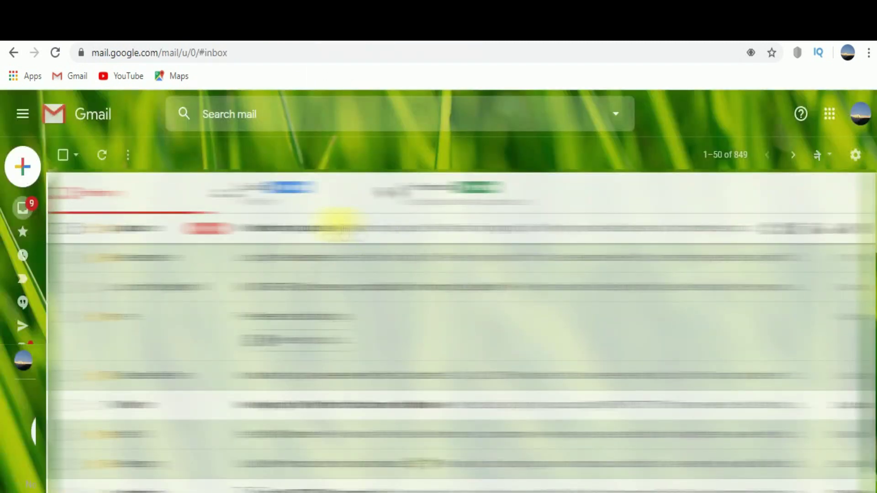
{"action": "left_click", "coordinate": [333, 228]}
{"action": "scroll", "coordinate": [459, 314], "scroll_direction": "down", "scroll_amount": 5}
{"action": "scroll", "coordinate": [460, 313], "scroll_direction": "down", "scroll_amount": 1}
{"action": "scroll", "coordinate": [460, 310], "scroll_direction": "up", "scroll_amount": 2}
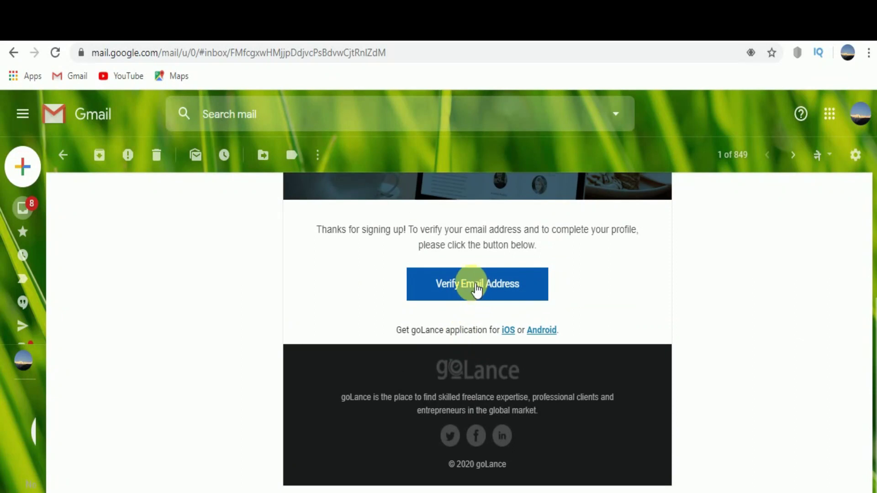
{"action": "left_click", "coordinate": [477, 289]}
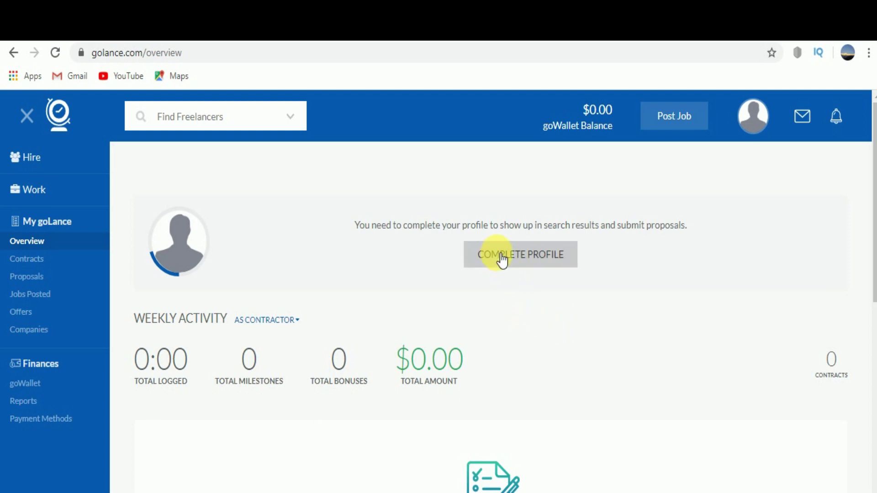
- Set the site search to Find Jobs and open the Basic Information profile form
{"action": "left_click", "coordinate": [514, 258]}
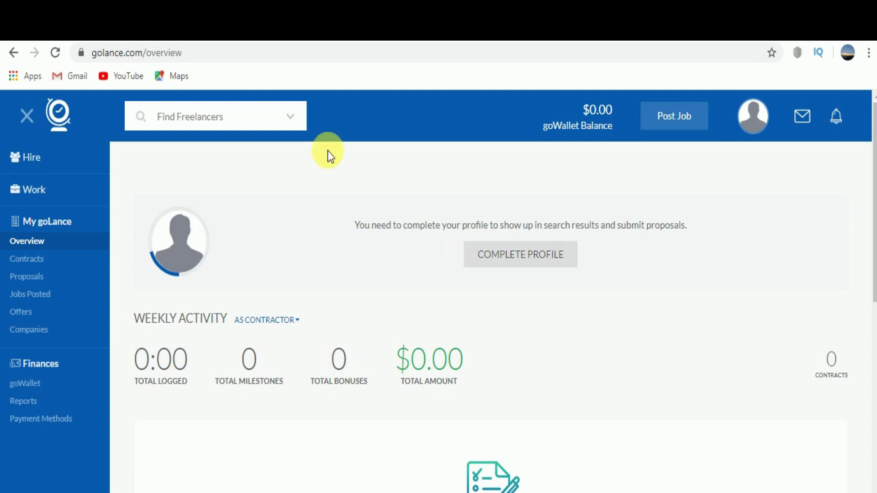
{"action": "left_click", "coordinate": [295, 118]}
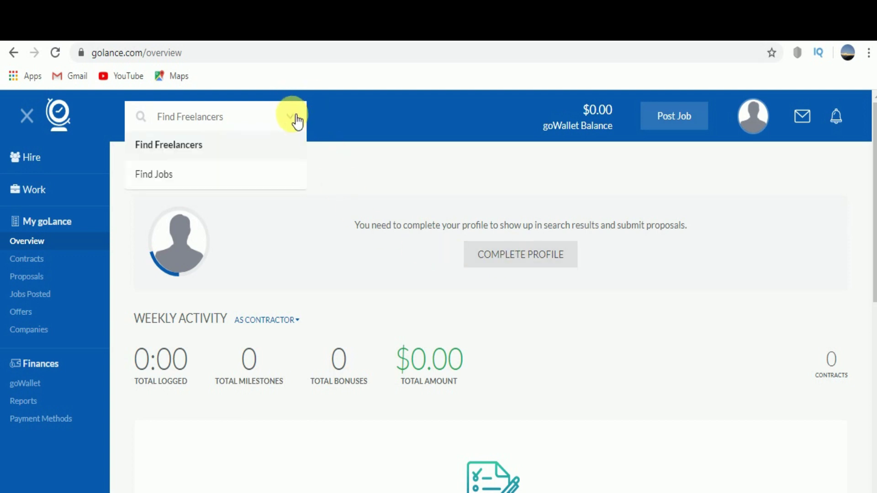
{"action": "left_click", "coordinate": [182, 175]}
{"action": "left_click", "coordinate": [542, 259]}
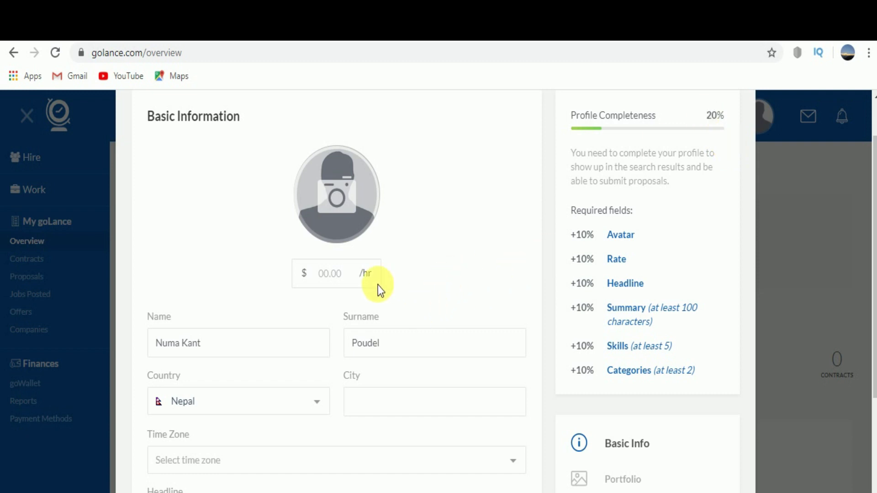
{"action": "left_click", "coordinate": [622, 237]}
- Upload the passport-size photo as the avatar, crop it to head and shoulders, and save
{"action": "left_click", "coordinate": [296, 133]}
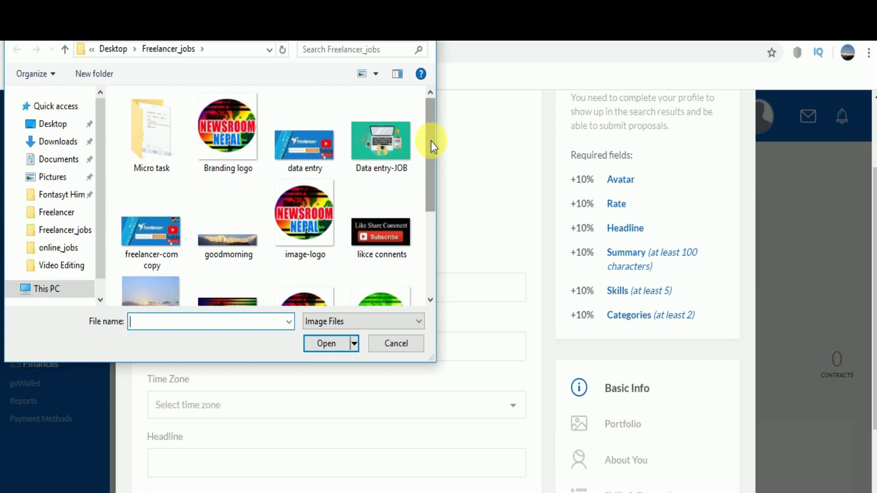
{"action": "left_click_drag", "start_coordinate": [431, 141], "coordinate": [392, 229]}
{"action": "left_click", "coordinate": [218, 239]}
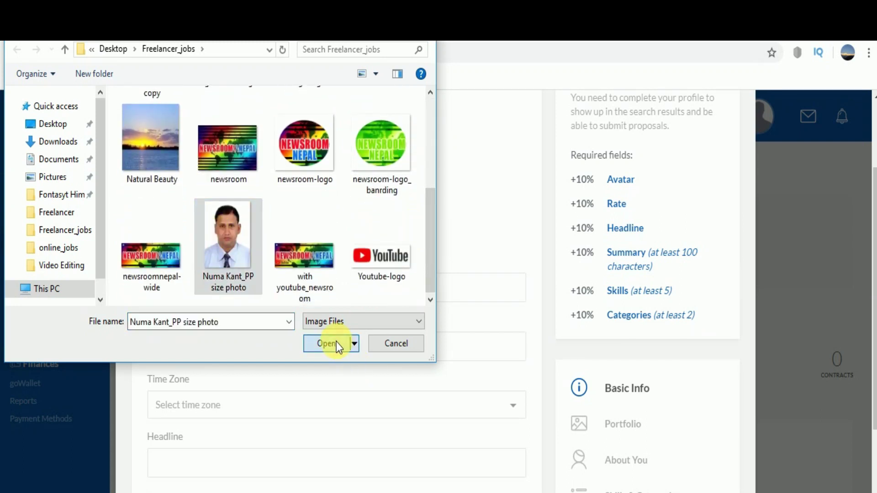
{"action": "left_click", "coordinate": [336, 345]}
{"action": "left_click_drag", "start_coordinate": [423, 347], "coordinate": [404, 289]}
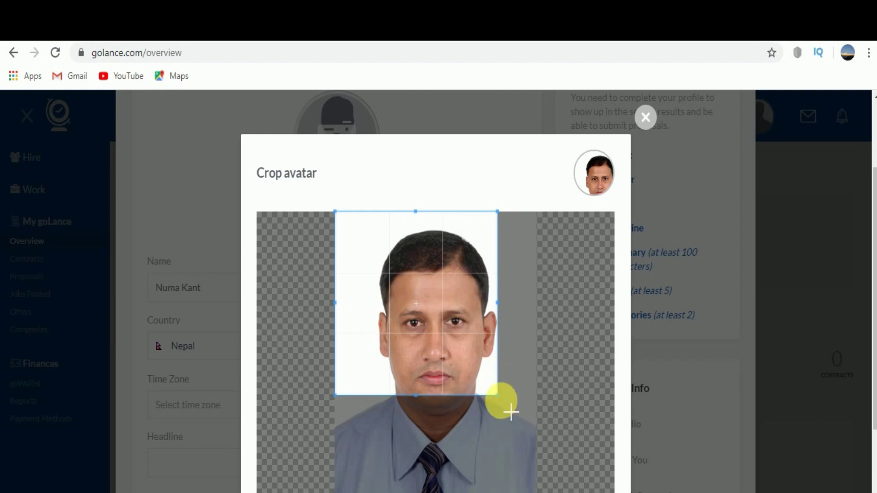
{"action": "left_click_drag", "start_coordinate": [501, 398], "coordinate": [544, 465]}
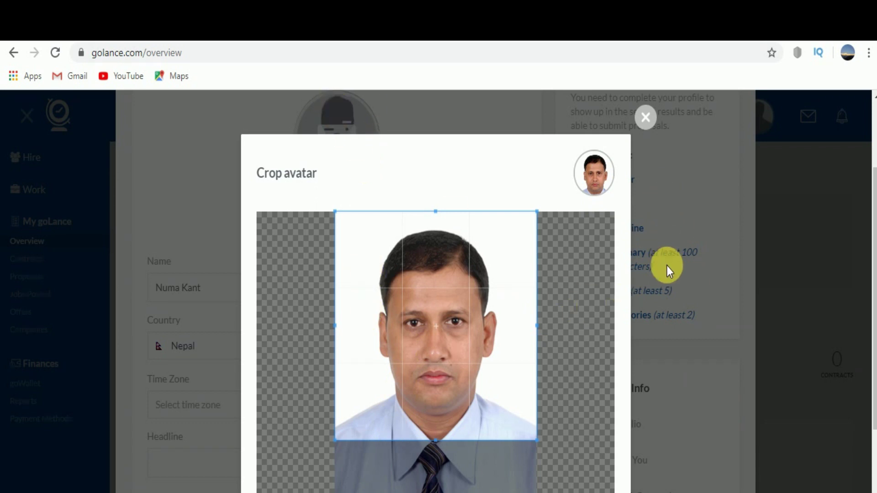
{"action": "scroll", "coordinate": [667, 268], "scroll_direction": "down", "scroll_amount": 2}
{"action": "left_click", "coordinate": [443, 467]}
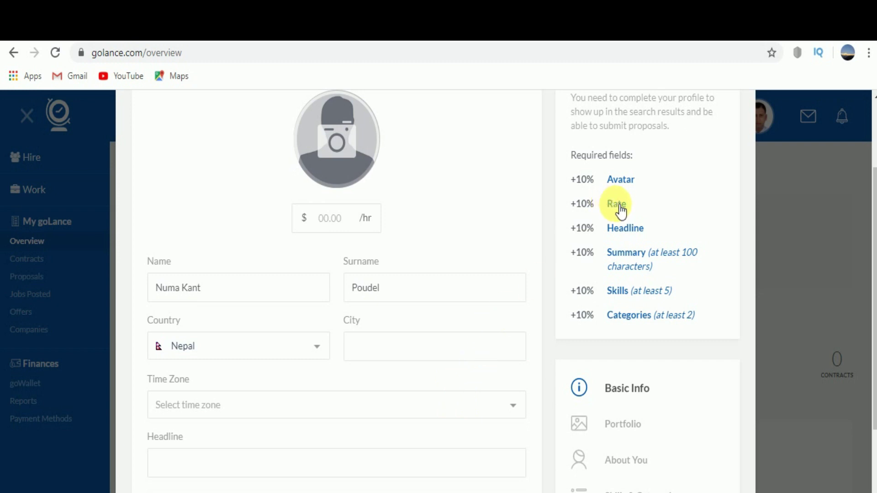
- Set the hourly rate to $10 and the city to Kathmandu
{"action": "left_click", "coordinate": [333, 219]}
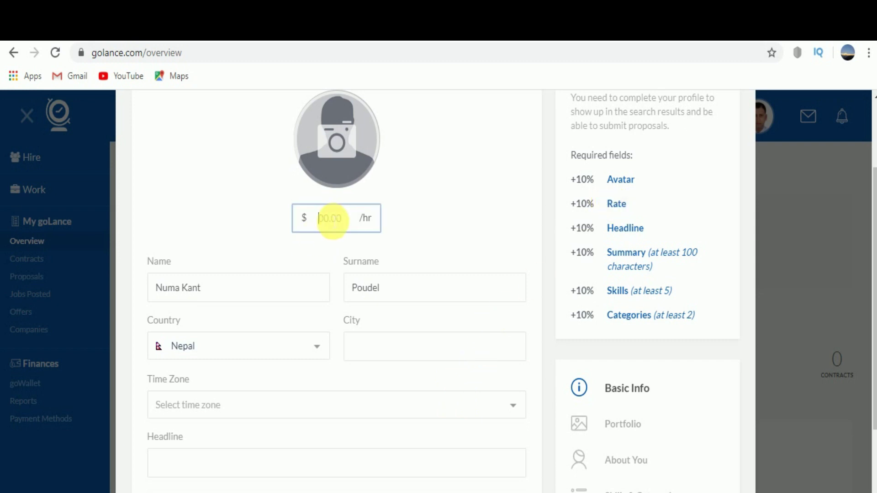
{"action": "type", "text": "10"}
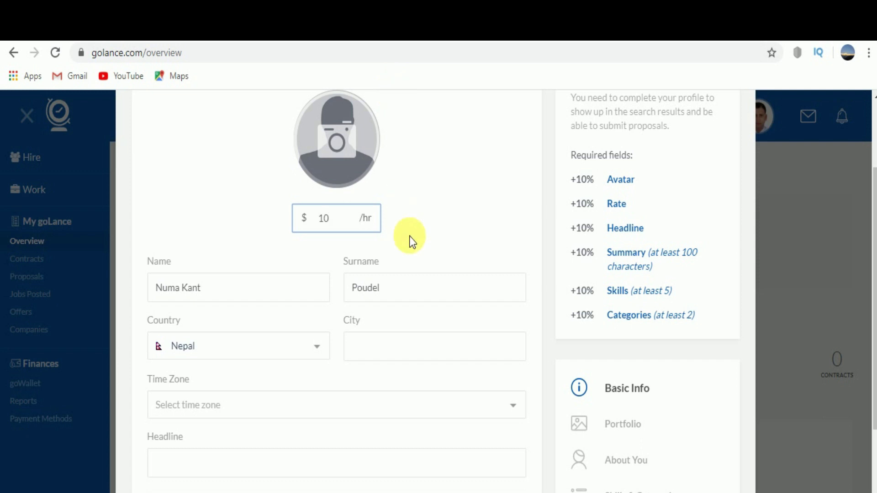
{"action": "scroll", "coordinate": [419, 255], "scroll_direction": "down", "scroll_amount": 2}
{"action": "left_click", "coordinate": [379, 247]}
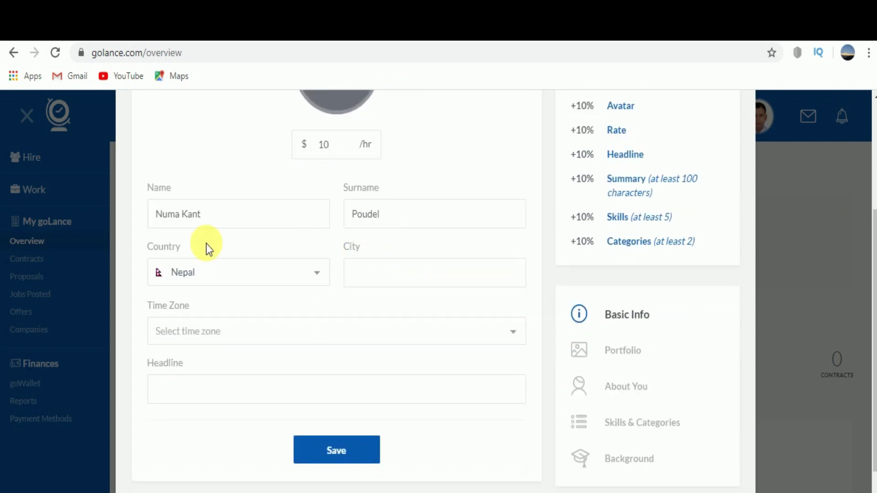
{"action": "left_click", "coordinate": [401, 284]}
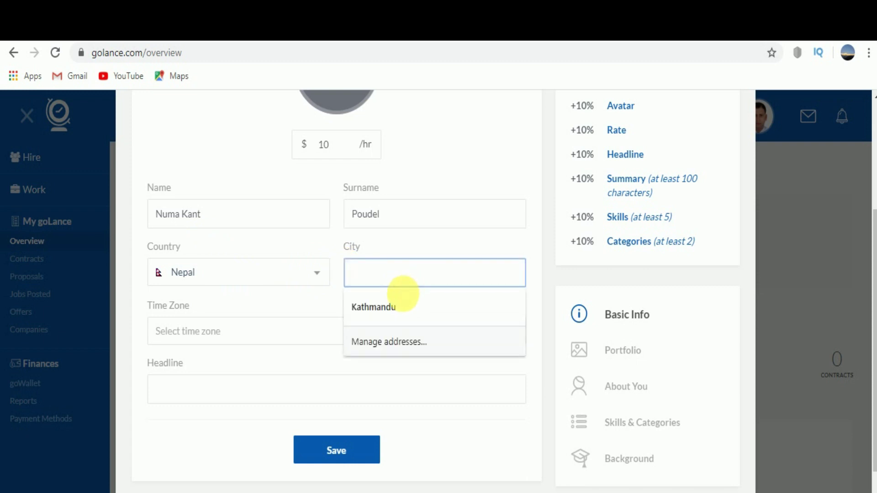
{"action": "left_click", "coordinate": [382, 305]}
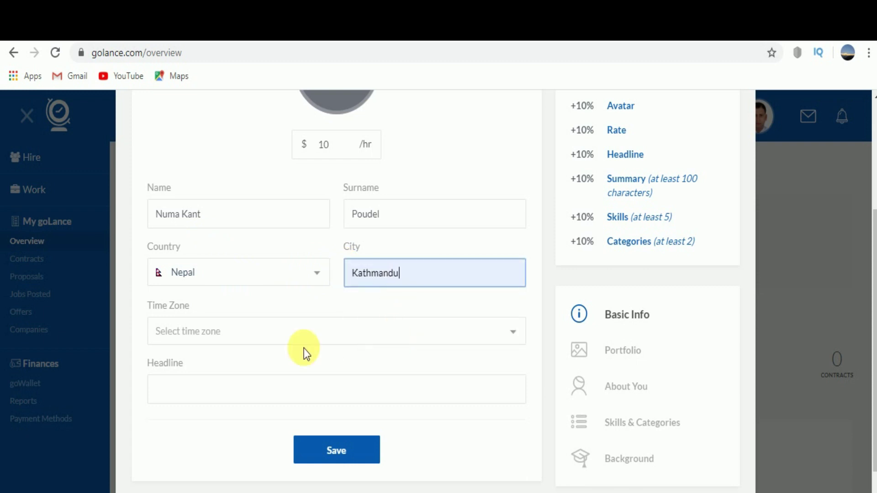
- Choose the (GMT+05:45) Kathmandu time zone, add the 'Data Entry and Graphic Design/Layout Expert' headline, and save
{"action": "left_click", "coordinate": [226, 331]}
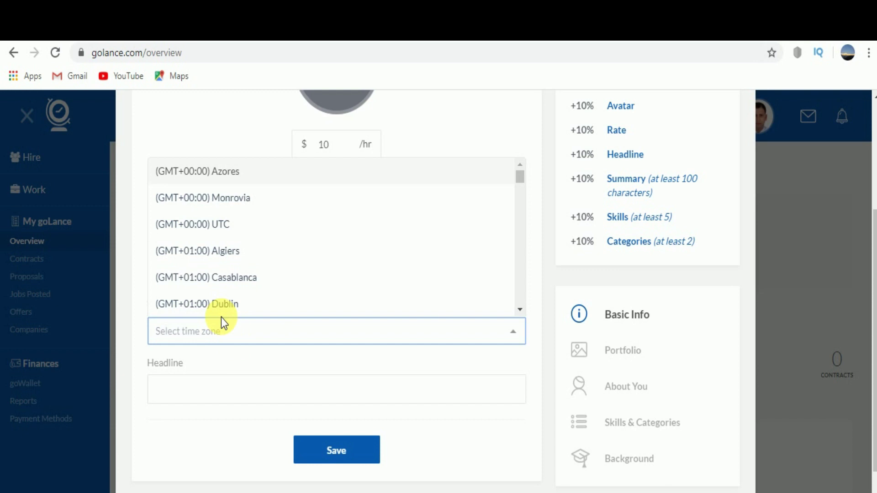
{"action": "type", "text": "Kath"}
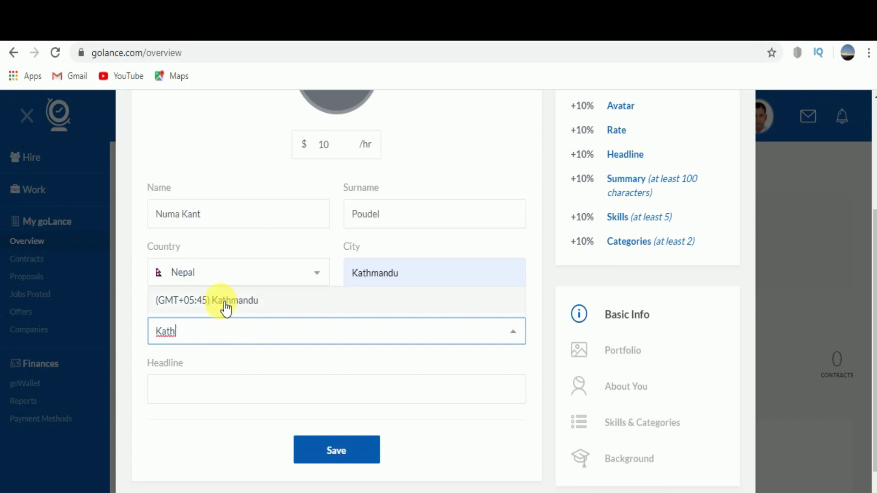
{"action": "left_click", "coordinate": [225, 303]}
{"action": "scroll", "coordinate": [344, 356], "scroll_direction": "down", "scroll_amount": 2}
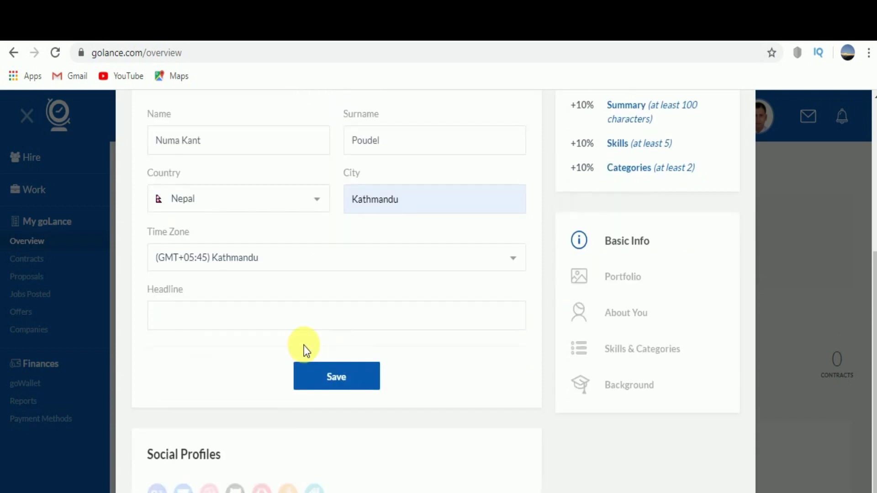
{"action": "left_click", "coordinate": [182, 318]}
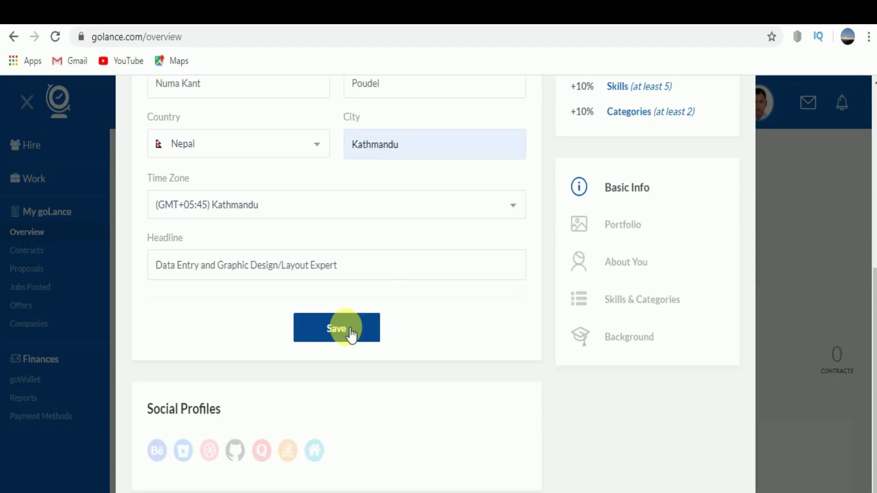
{"action": "left_click", "coordinate": [346, 376]}
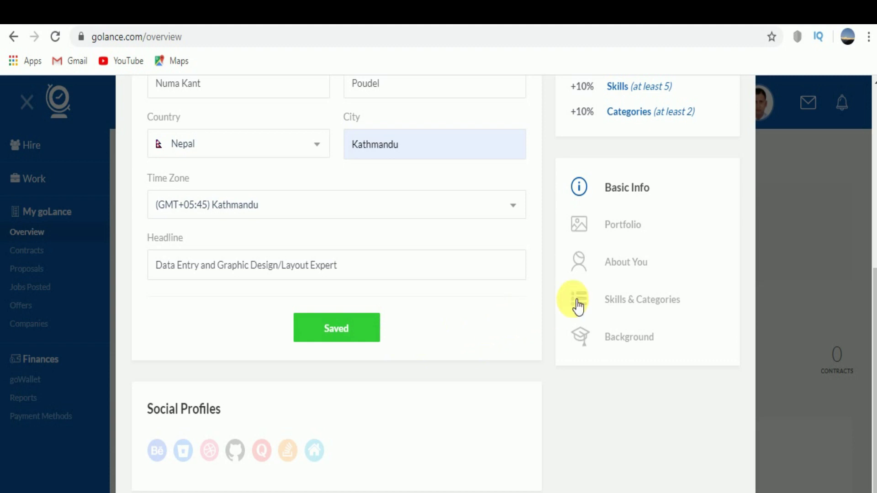
- Go to the profile's Portfolio section and start a + New Project form
{"action": "left_click", "coordinate": [623, 233]}
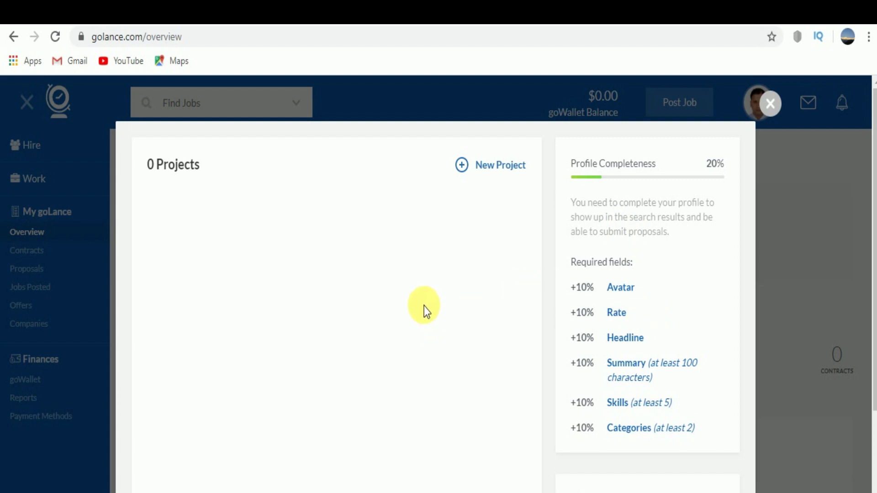
{"action": "scroll", "coordinate": [424, 306], "scroll_direction": "down", "scroll_amount": 4}
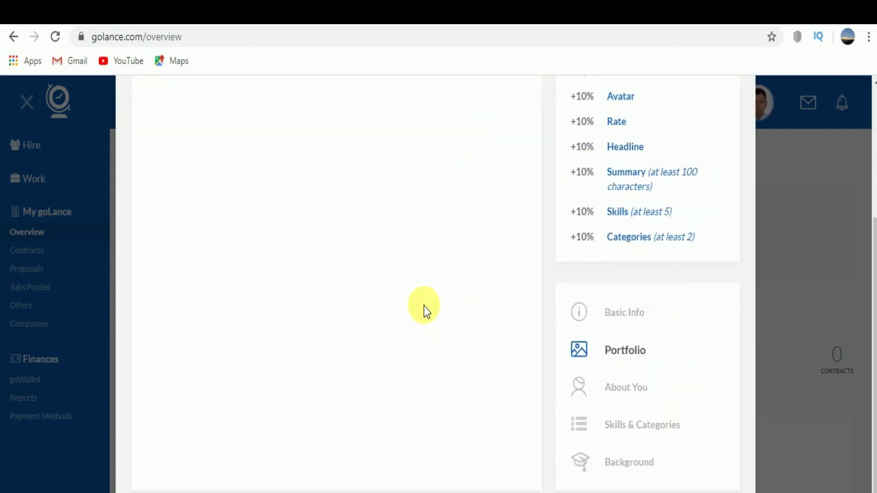
{"action": "scroll", "coordinate": [449, 308], "scroll_direction": "up", "scroll_amount": 4}
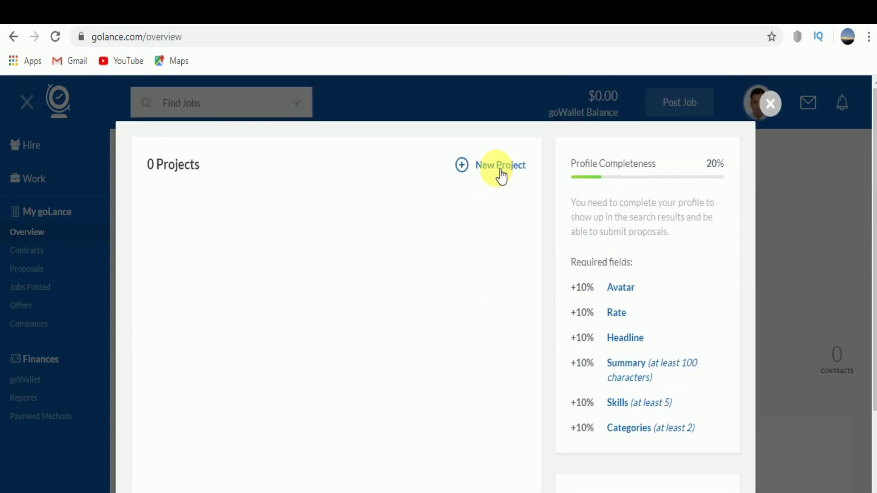
{"action": "left_click", "coordinate": [473, 168]}
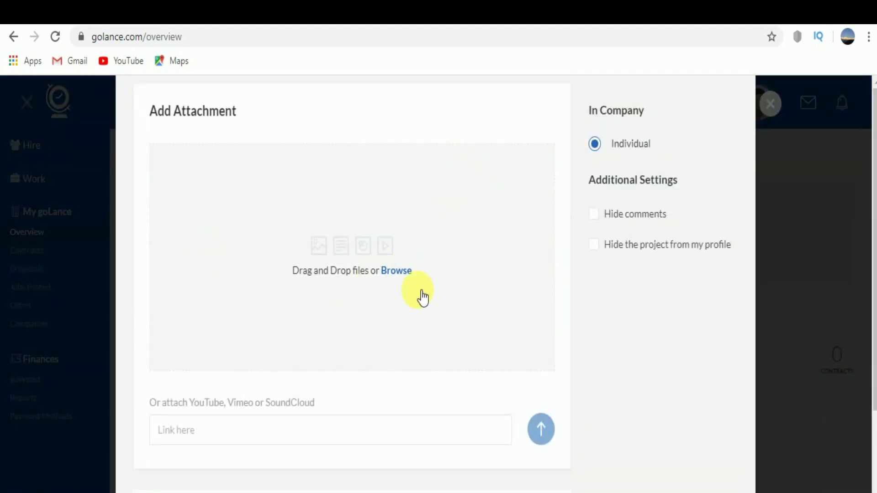
- Attach the Data entry-JOB image file to the new portfolio project
{"action": "left_click", "coordinate": [402, 273]}
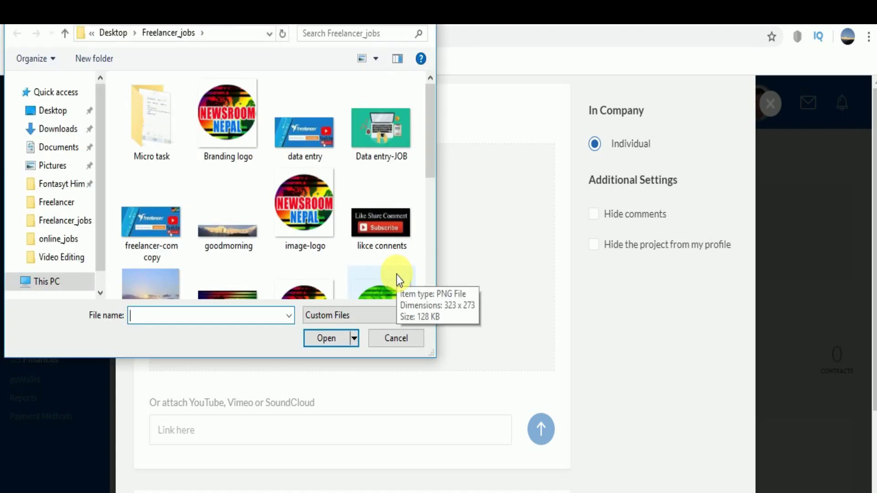
{"action": "left_click", "coordinate": [393, 133]}
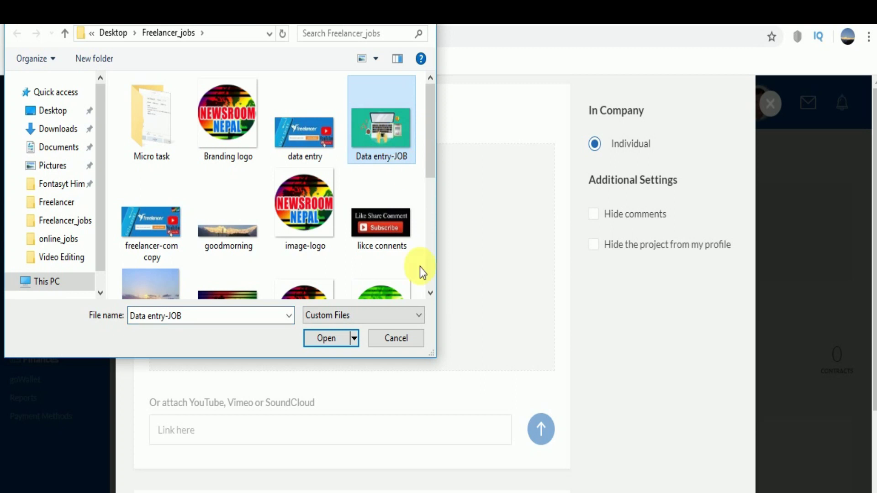
{"action": "left_click", "coordinate": [328, 345]}
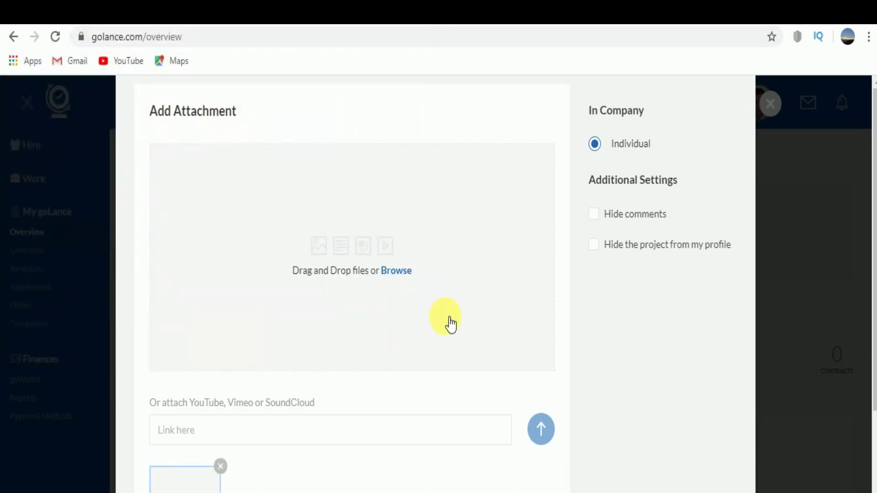
{"action": "scroll", "coordinate": [450, 323], "scroll_direction": "down", "scroll_amount": 3}
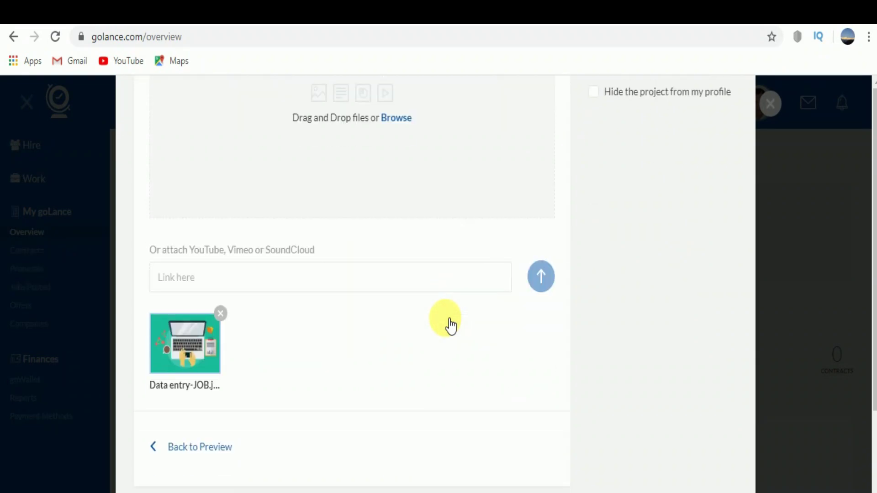
- Enter 'Data Entry and Graphic Design' as the portfolio project title
{"action": "left_click", "coordinate": [194, 280]}
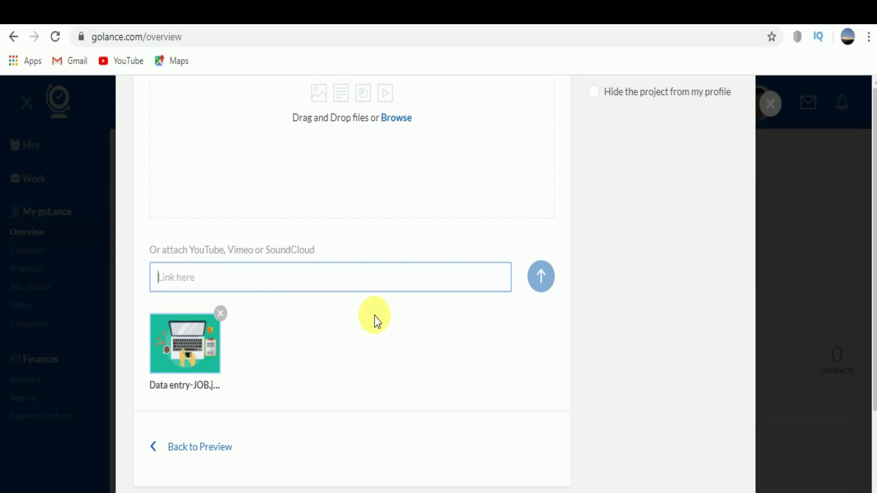
{"action": "scroll", "coordinate": [401, 361], "scroll_direction": "down", "scroll_amount": 5}
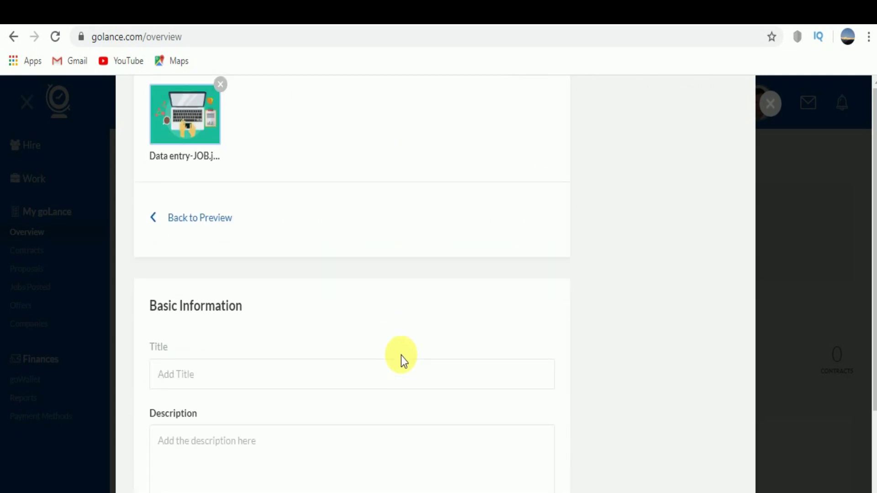
{"action": "scroll", "coordinate": [402, 361], "scroll_direction": "down", "scroll_amount": 2}
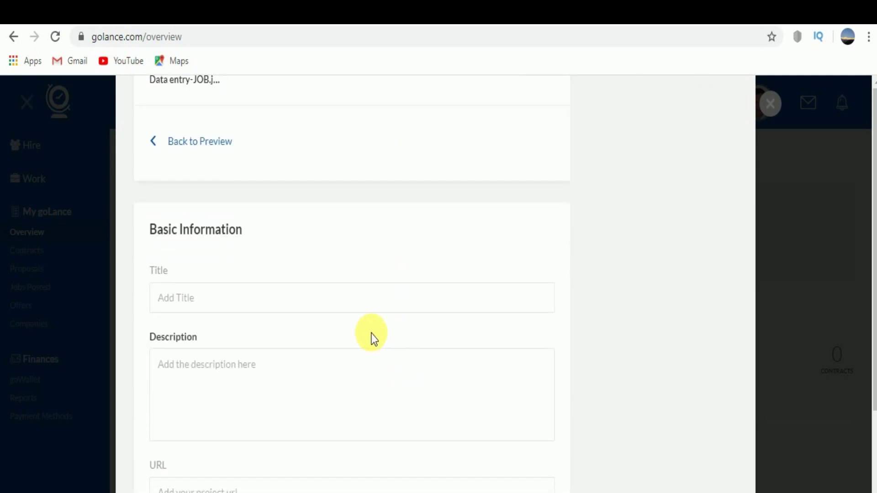
{"action": "left_click", "coordinate": [254, 299]}
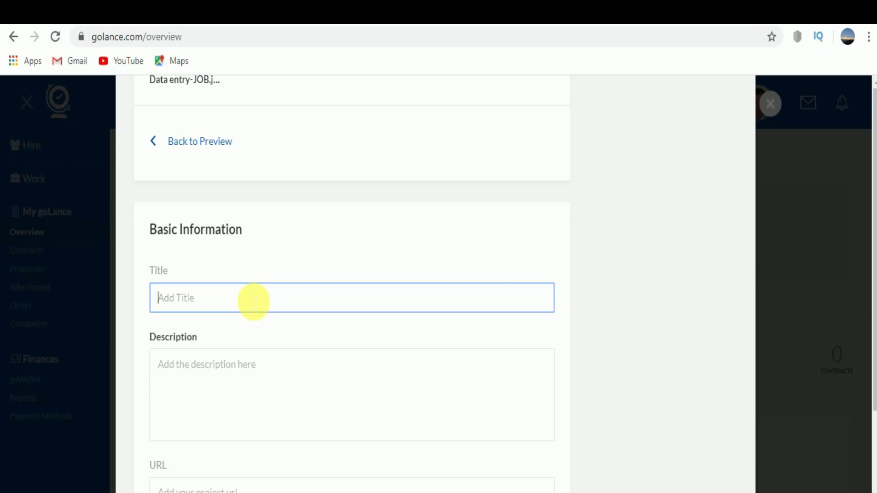
{"action": "scroll", "coordinate": [382, 313], "scroll_direction": "down", "scroll_amount": 1}
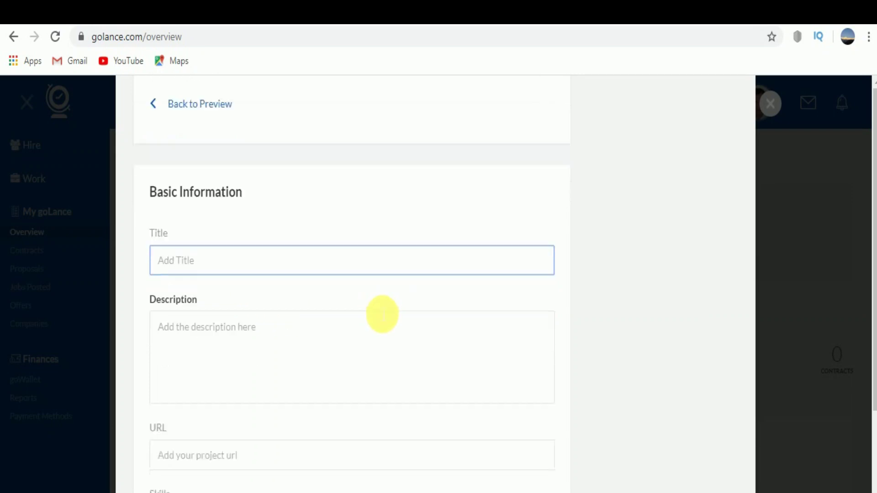
{"action": "scroll", "coordinate": [382, 314], "scroll_direction": "down", "scroll_amount": 1}
{"action": "type", "text": "Data Entry"}
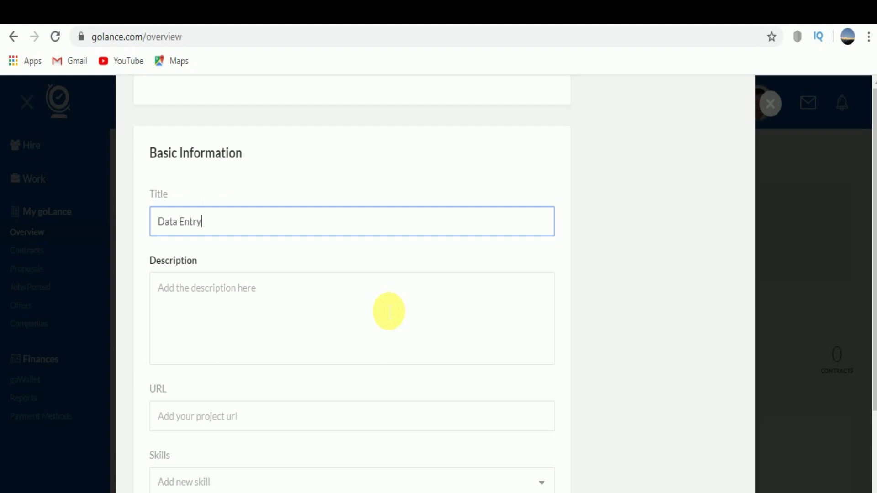
{"action": "type", "text": " and Graphic Design"}
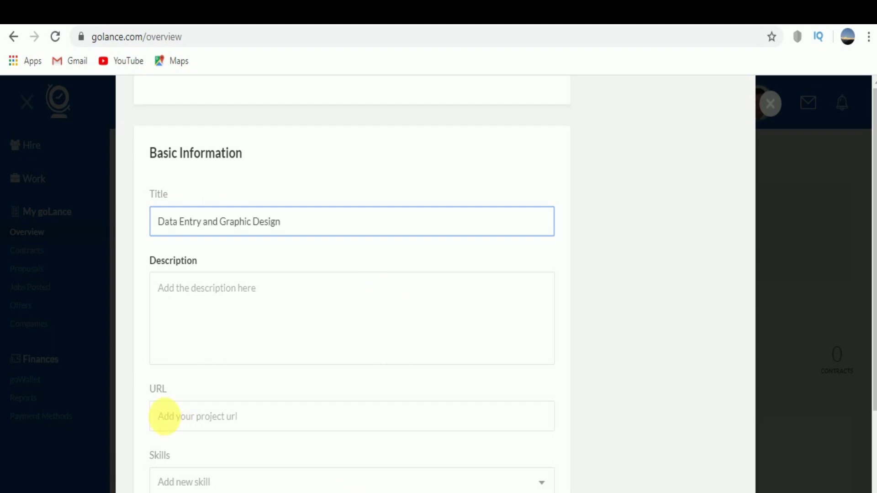
- Fill in the project description and browse the Skills dropdown list
{"action": "left_click", "coordinate": [231, 328]}
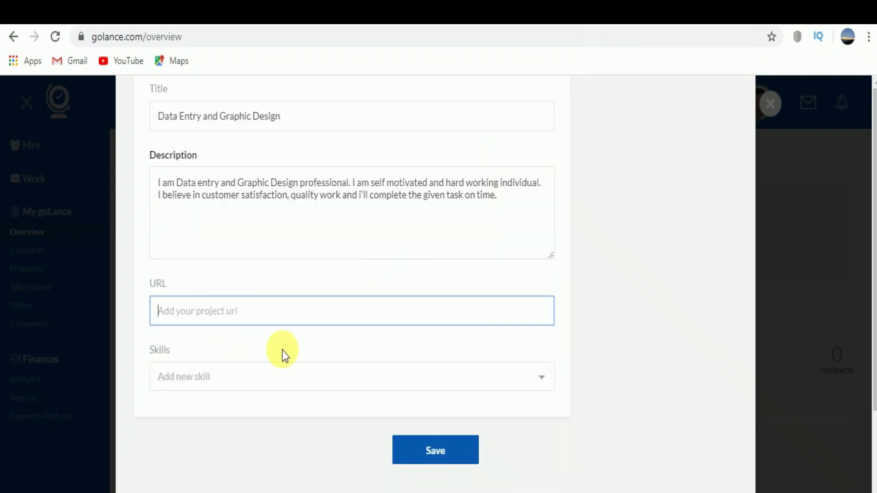
{"action": "left_click", "coordinate": [203, 377]}
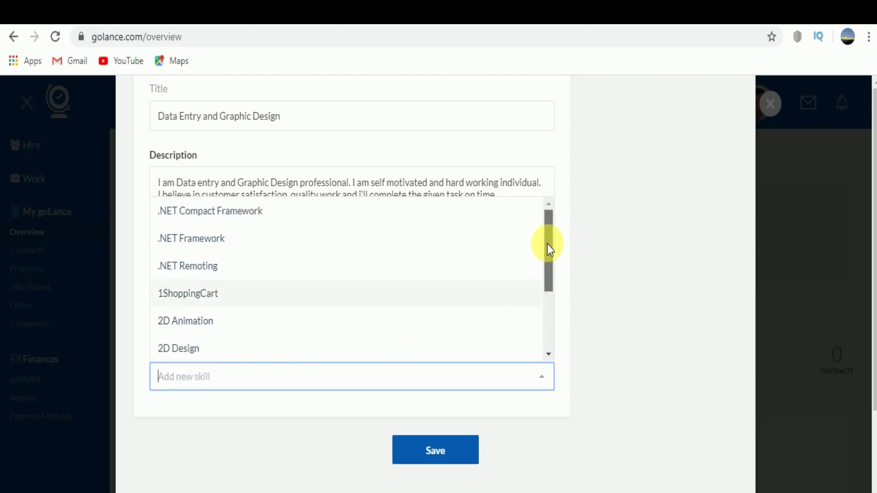
{"action": "left_click", "coordinate": [624, 248]}
{"action": "left_click", "coordinate": [219, 311]}
{"action": "left_click", "coordinate": [193, 384]}
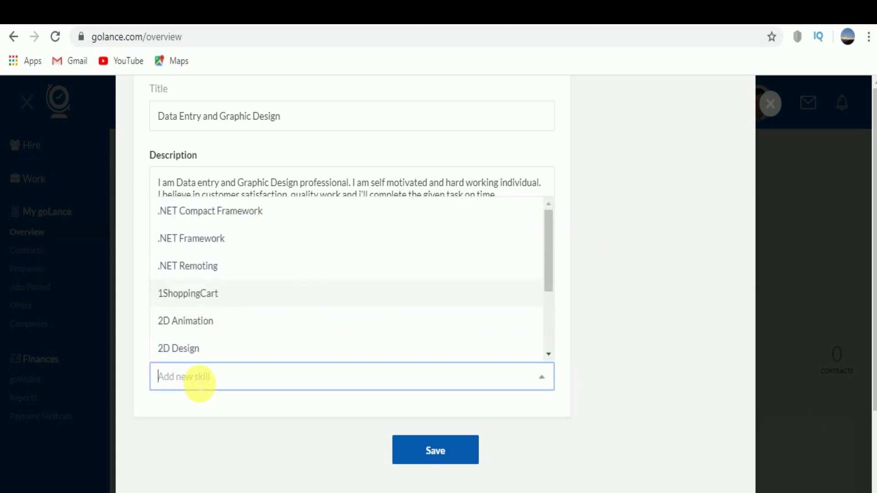
{"action": "scroll", "coordinate": [551, 237], "scroll_direction": "down", "scroll_amount": 1}
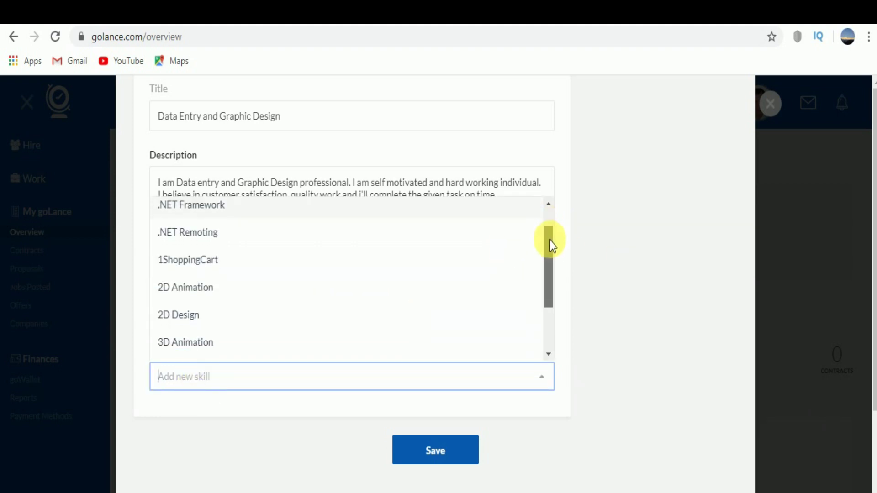
{"action": "left_click_drag", "start_coordinate": [551, 245], "coordinate": [548, 209]}
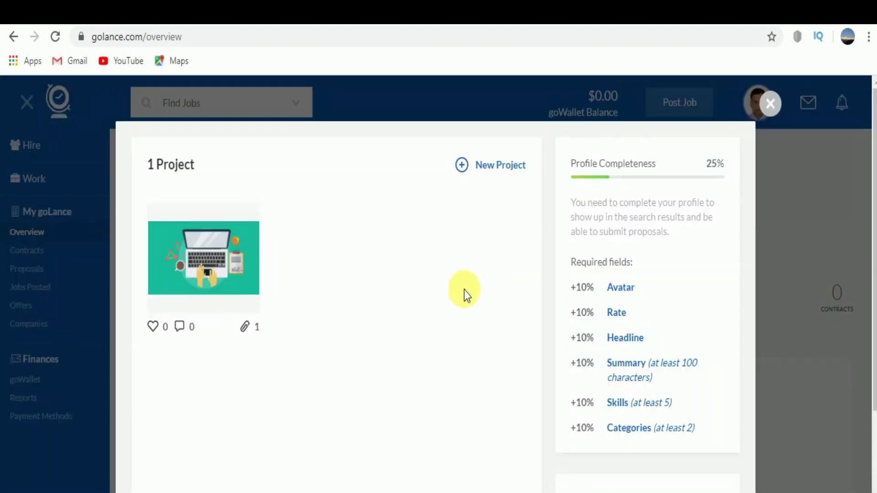
{"action": "scroll", "coordinate": [463, 291], "scroll_direction": "down", "scroll_amount": 3}
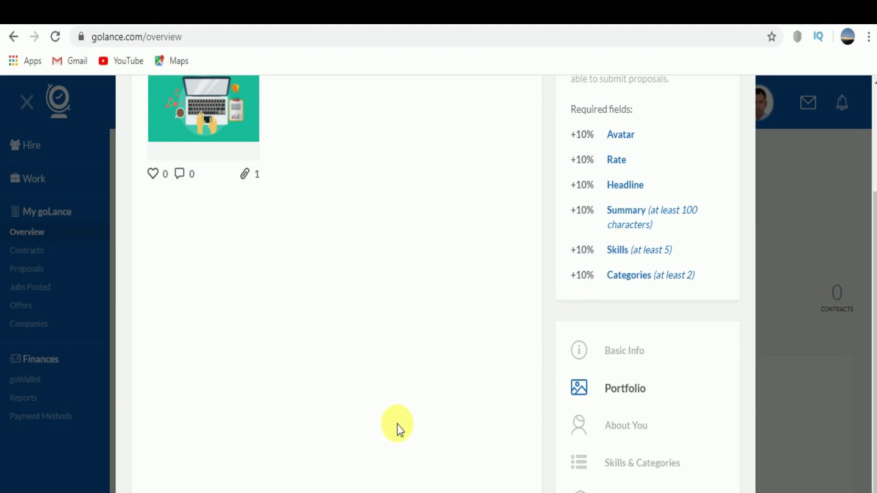
{"action": "scroll", "coordinate": [416, 394], "scroll_direction": "up", "scroll_amount": 4}
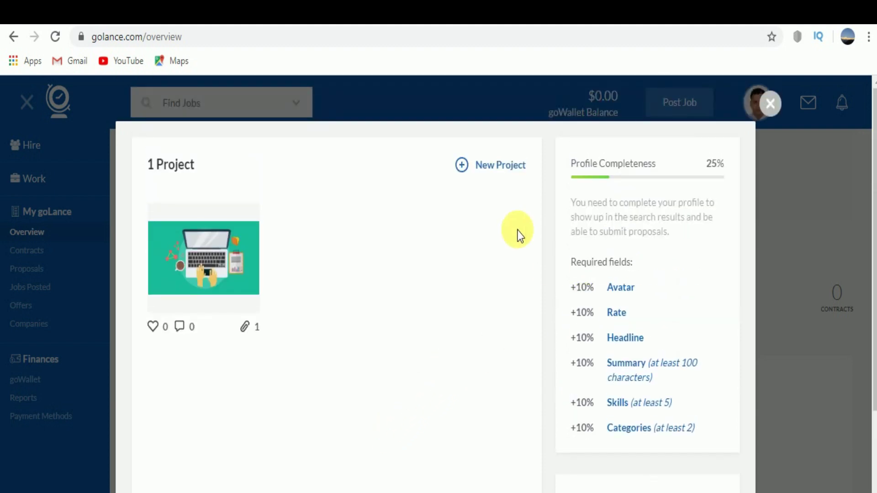
{"action": "scroll", "coordinate": [496, 251], "scroll_direction": "down", "scroll_amount": 4}
{"action": "scroll", "coordinate": [495, 251], "scroll_direction": "up", "scroll_amount": 3}
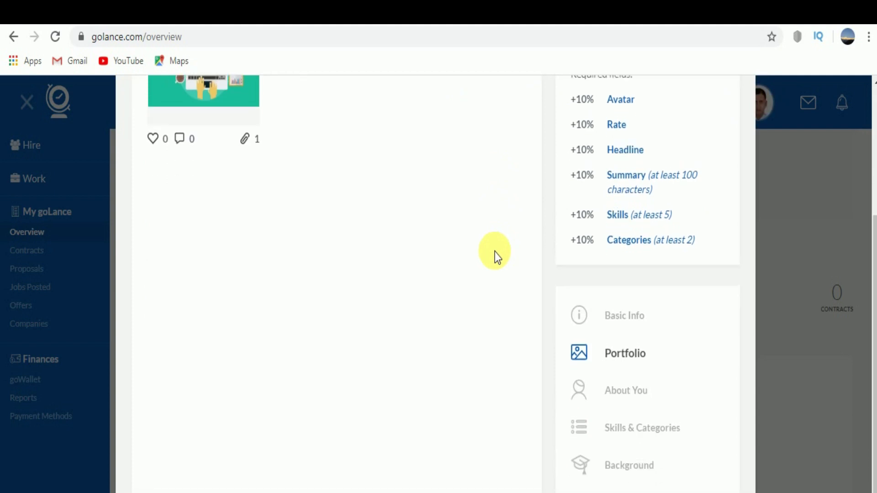
{"action": "scroll", "coordinate": [495, 252], "scroll_direction": "down", "scroll_amount": 3}
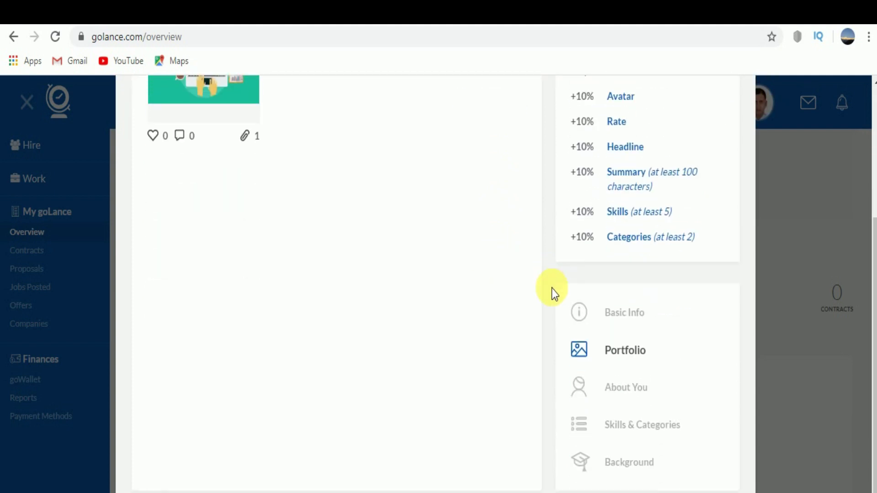
{"action": "scroll", "coordinate": [552, 293], "scroll_direction": "up", "scroll_amount": 4}
{"action": "left_click", "coordinate": [772, 108]}
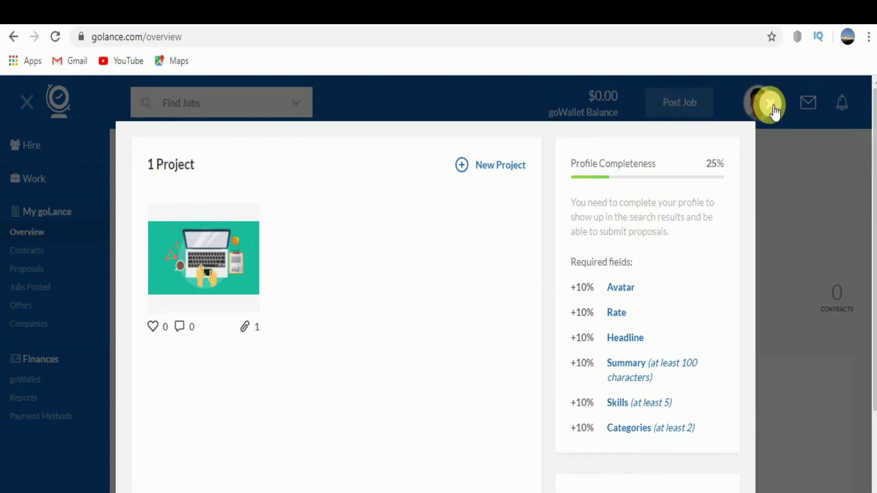
- Close the profile editing panel and switch to the Work job listings
{"action": "left_click", "coordinate": [772, 108]}
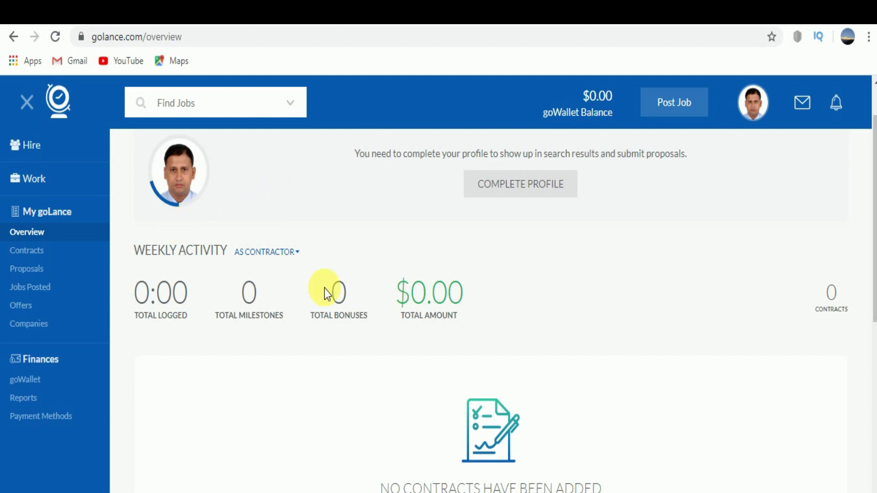
{"action": "left_click", "coordinate": [46, 178]}
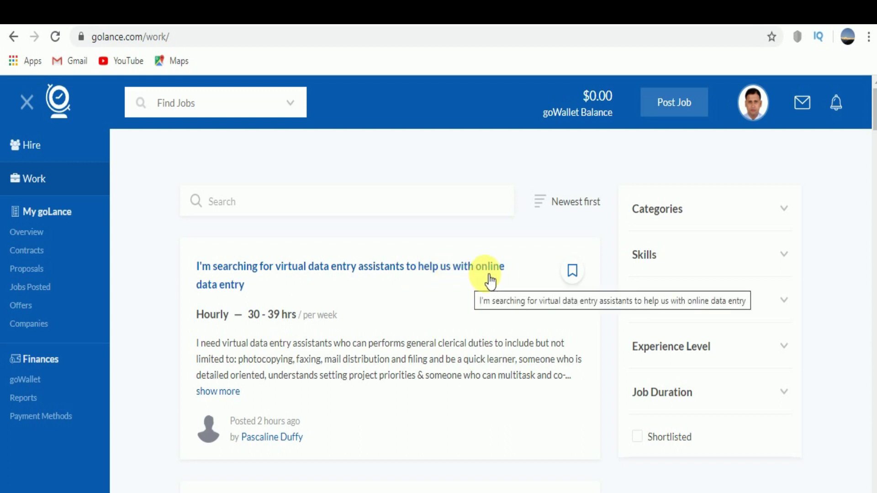
- Scroll the Work listings down past Graphic Designer, then back up to the data entry job
{"action": "scroll", "coordinate": [402, 324], "scroll_direction": "down", "scroll_amount": 2}
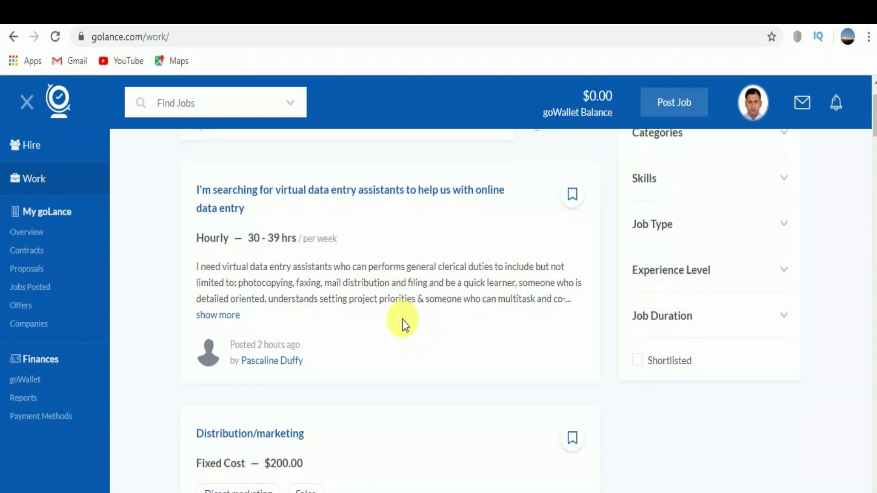
{"action": "scroll", "coordinate": [405, 323], "scroll_direction": "up", "scroll_amount": 2}
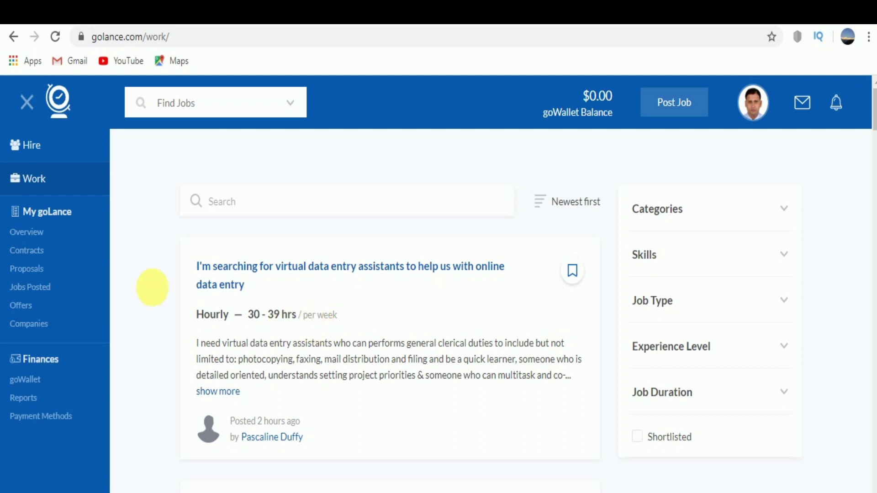
{"action": "scroll", "coordinate": [367, 386], "scroll_direction": "down", "scroll_amount": 6}
{"action": "scroll", "coordinate": [364, 372], "scroll_direction": "down", "scroll_amount": 10}
{"action": "scroll", "coordinate": [364, 378], "scroll_direction": "up", "scroll_amount": 16}
{"action": "scroll", "coordinate": [364, 377], "scroll_direction": "down", "scroll_amount": 5}
{"action": "scroll", "coordinate": [363, 376], "scroll_direction": "down", "scroll_amount": 9}
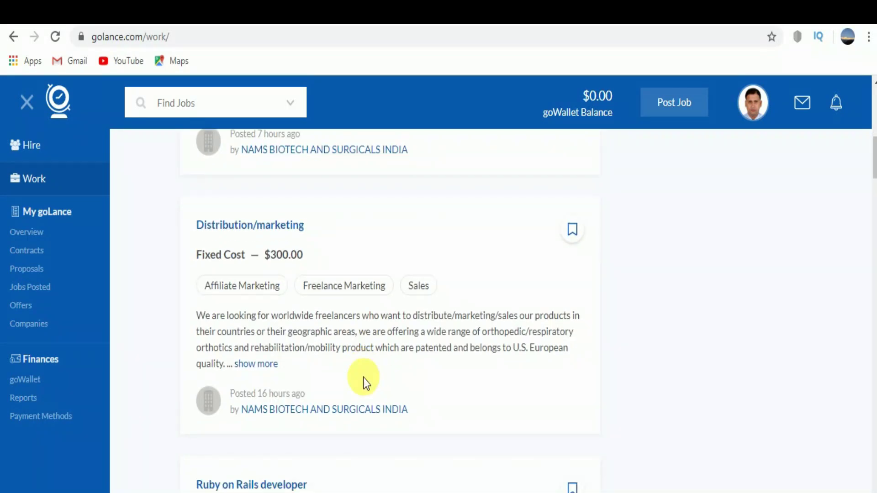
{"action": "scroll", "coordinate": [363, 377], "scroll_direction": "down", "scroll_amount": 3}
{"action": "scroll", "coordinate": [364, 378], "scroll_direction": "down", "scroll_amount": 3}
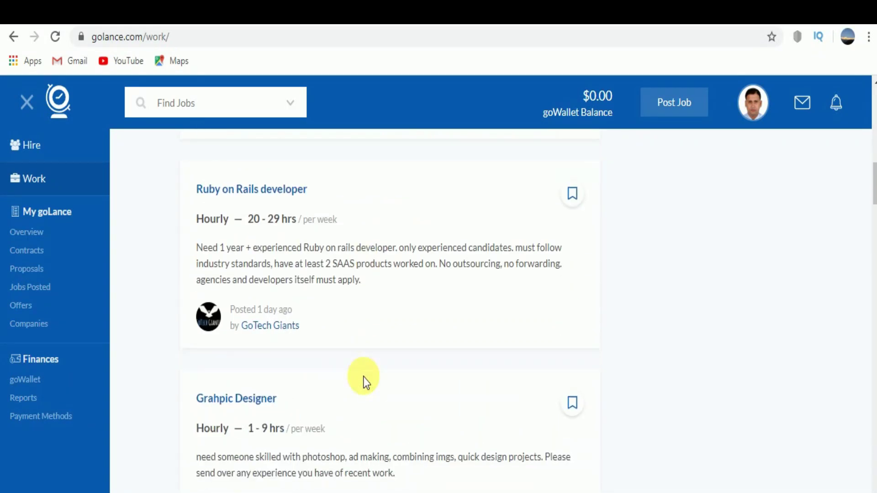
{"action": "scroll", "coordinate": [364, 377], "scroll_direction": "down", "scroll_amount": 3}
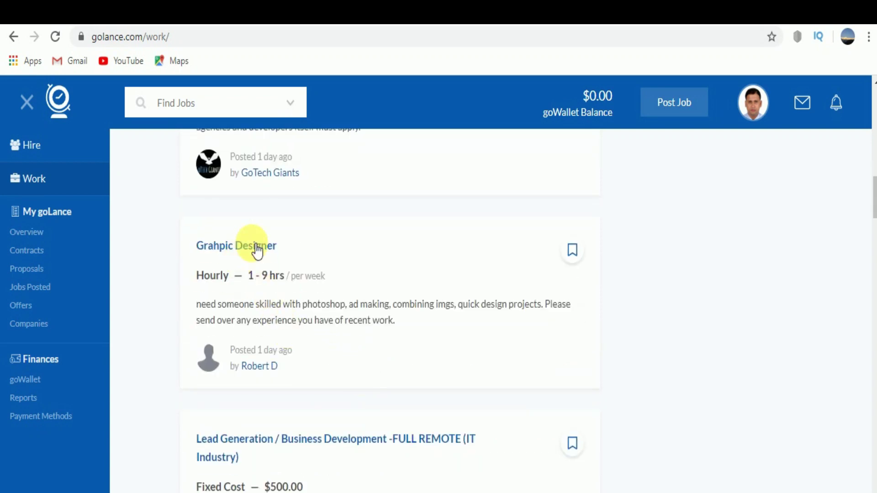
{"action": "scroll", "coordinate": [333, 310], "scroll_direction": "down", "scroll_amount": 2}
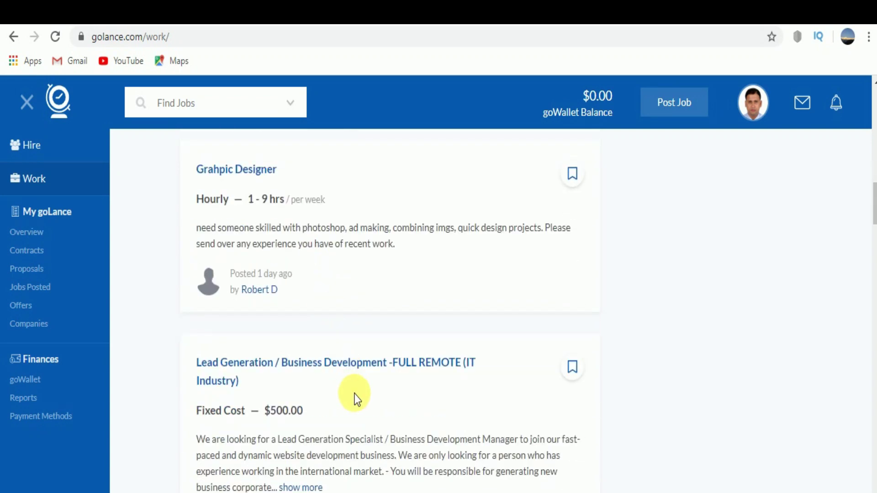
{"action": "scroll", "coordinate": [356, 393], "scroll_direction": "up", "scroll_amount": 10}
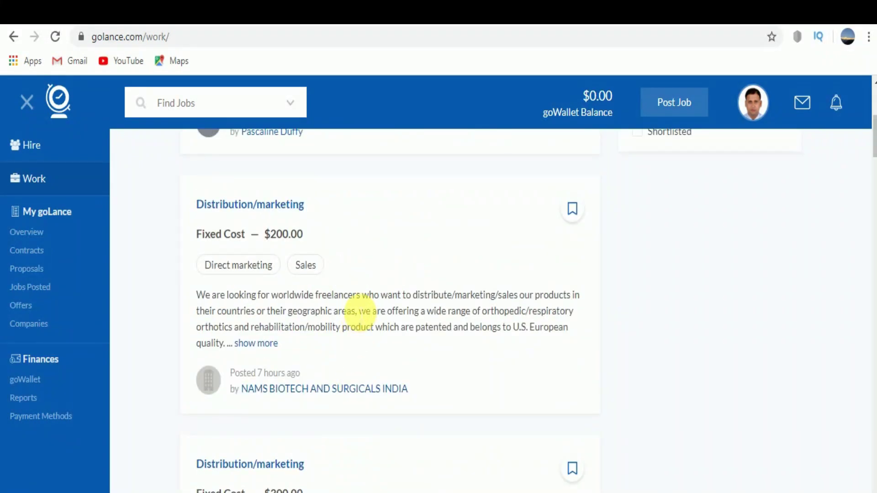
{"action": "scroll", "coordinate": [351, 304], "scroll_direction": "up", "scroll_amount": 4}
{"action": "scroll", "coordinate": [348, 302], "scroll_direction": "up", "scroll_amount": 3}
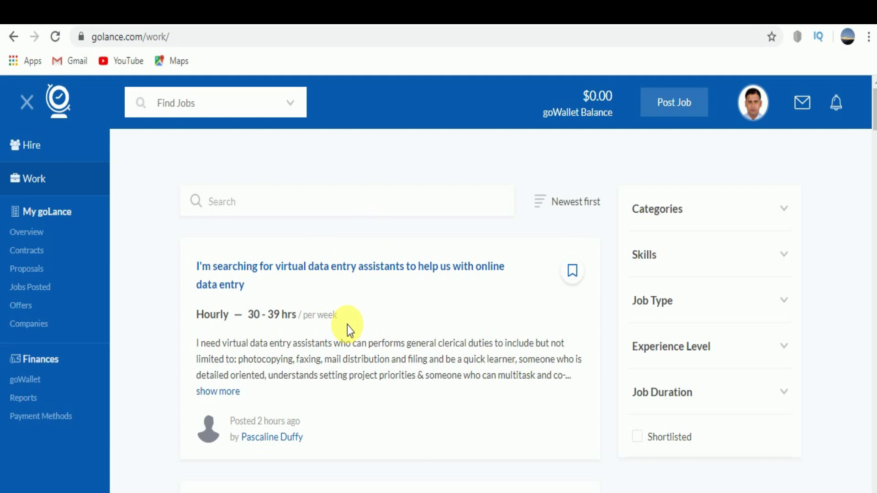
{"action": "scroll", "coordinate": [347, 325], "scroll_direction": "down", "scroll_amount": 9}
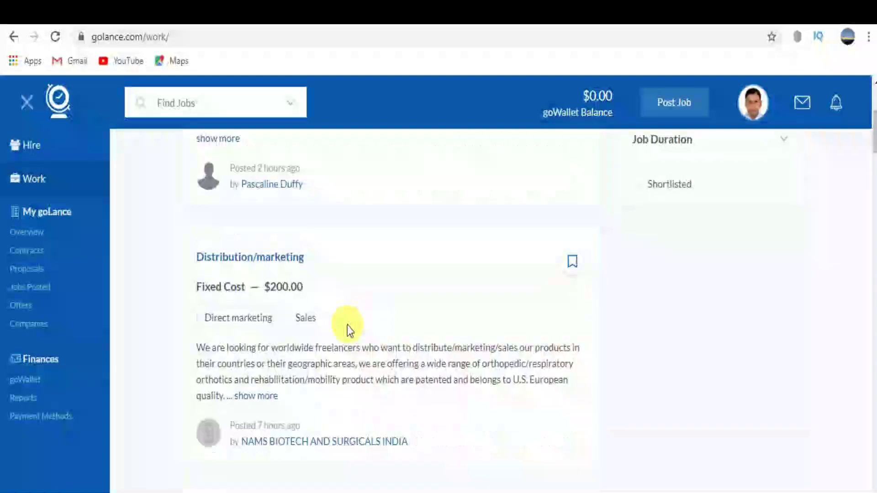
{"action": "scroll", "coordinate": [347, 325], "scroll_direction": "down", "scroll_amount": 13}
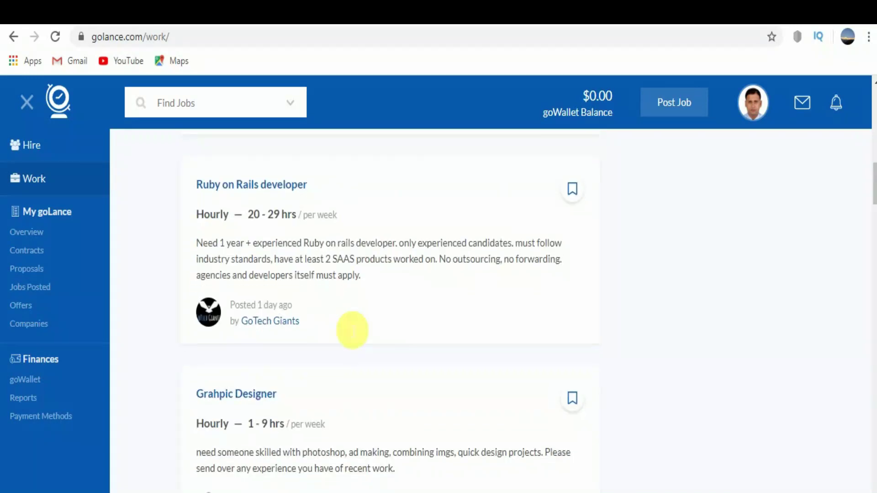
{"action": "scroll", "coordinate": [353, 330], "scroll_direction": "down", "scroll_amount": 9}
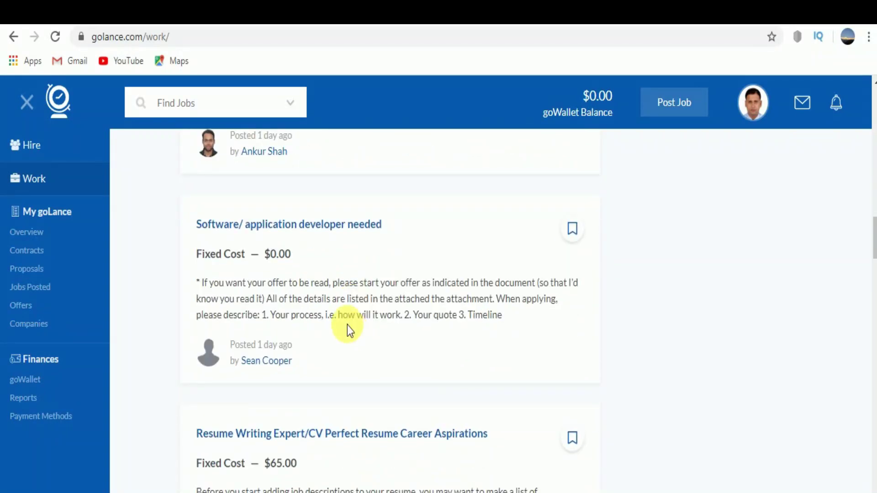
{"action": "scroll", "coordinate": [348, 326], "scroll_direction": "down", "scroll_amount": 3}
{"action": "scroll", "coordinate": [347, 325], "scroll_direction": "down", "scroll_amount": 6}
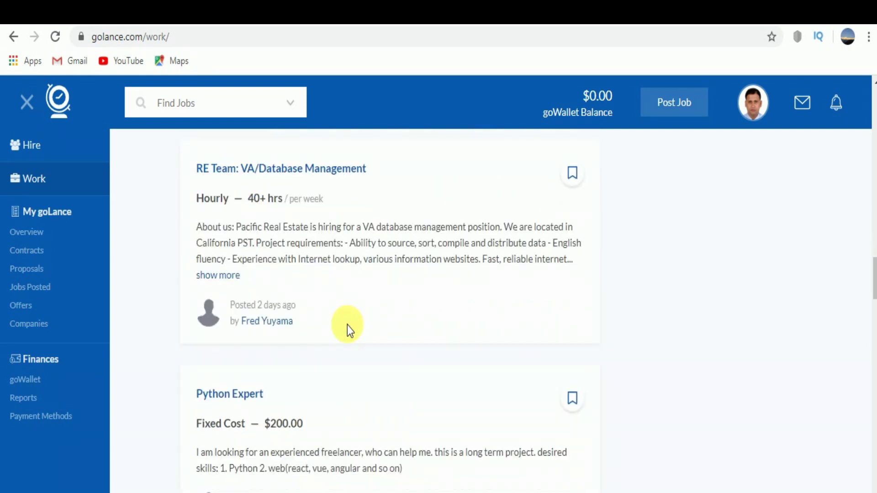
{"action": "scroll", "coordinate": [347, 325], "scroll_direction": "down", "scroll_amount": 3}
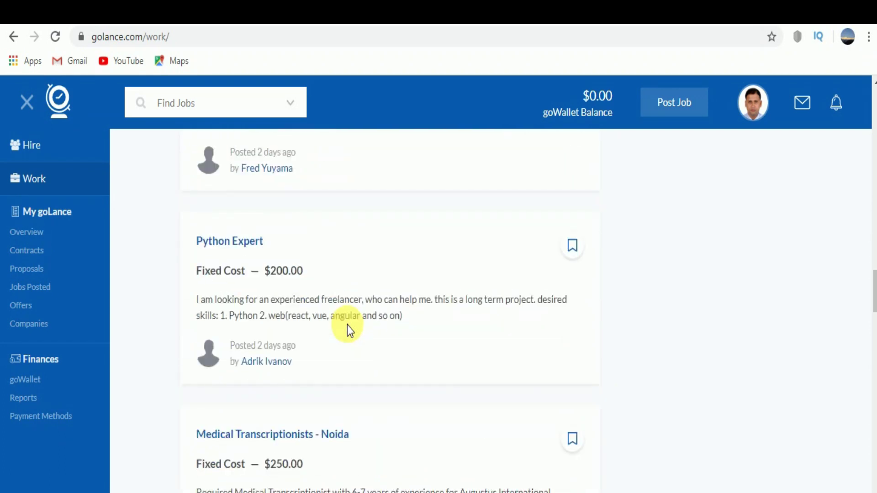
{"action": "scroll", "coordinate": [347, 325], "scroll_direction": "down", "scroll_amount": 4}
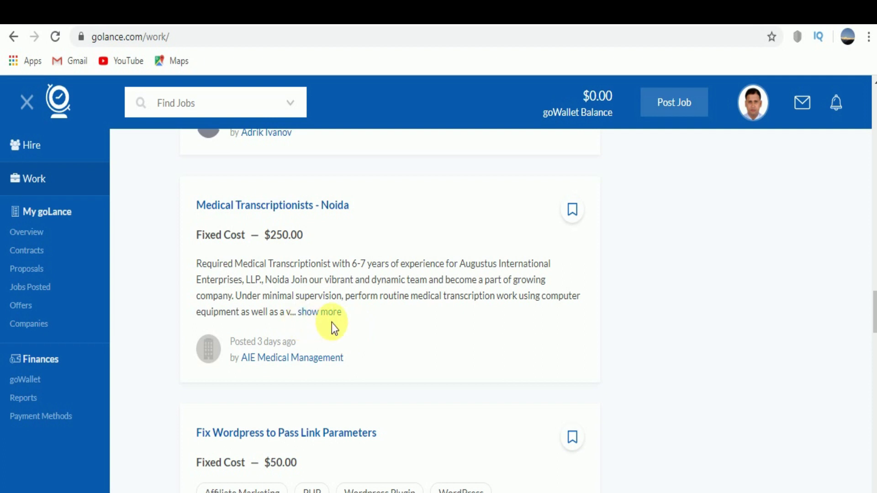
{"action": "scroll", "coordinate": [394, 341], "scroll_direction": "down", "scroll_amount": 2}
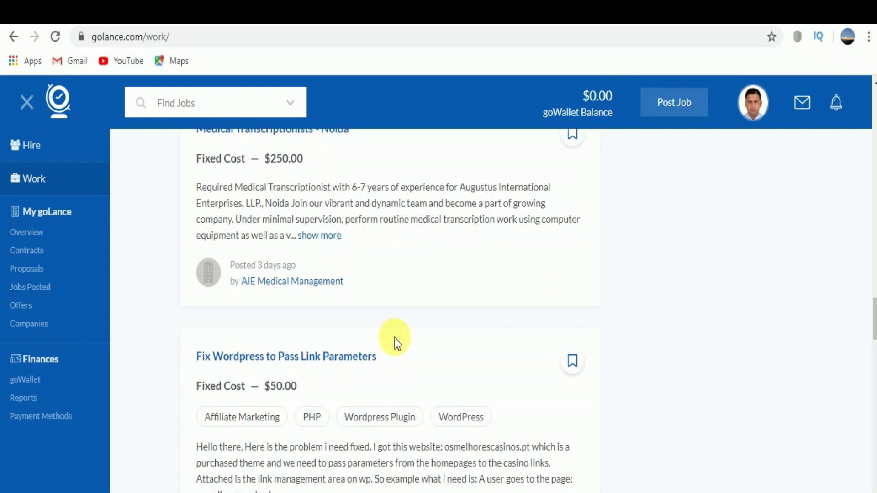
{"action": "scroll", "coordinate": [394, 338], "scroll_direction": "down", "scroll_amount": 2}
{"action": "scroll", "coordinate": [400, 340], "scroll_direction": "down", "scroll_amount": 8}
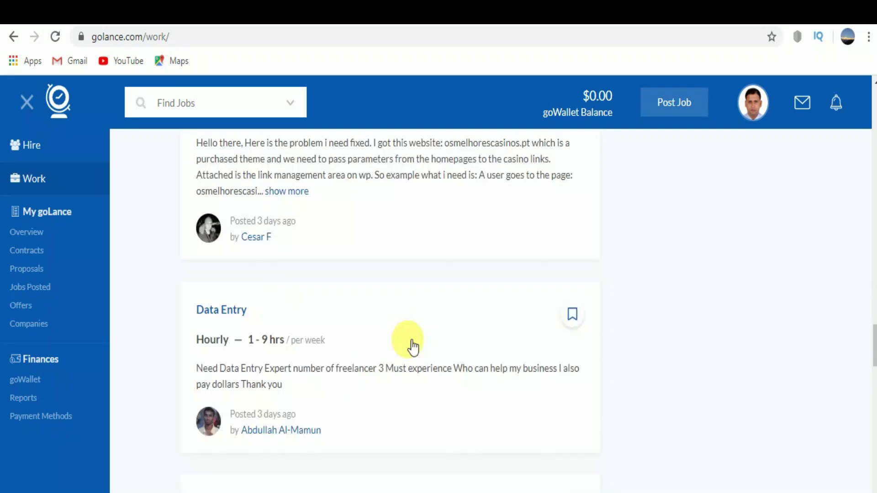
{"action": "scroll", "coordinate": [406, 340], "scroll_direction": "down", "scroll_amount": 2}
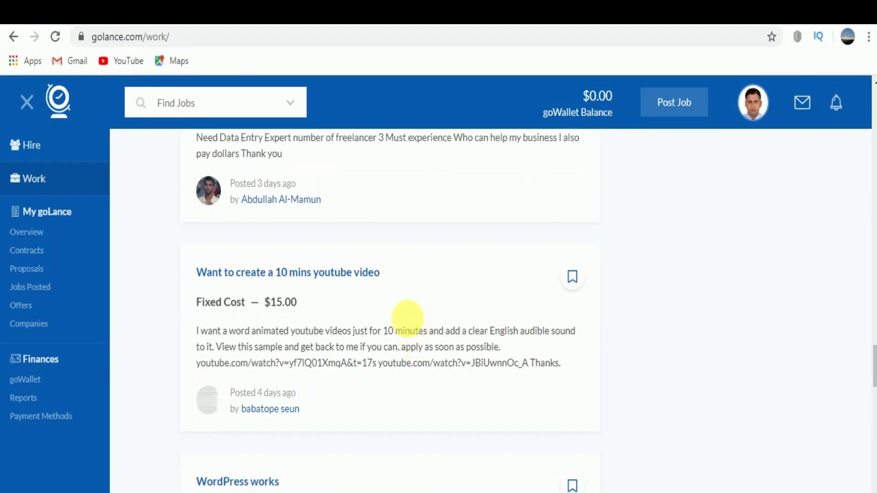
{"action": "scroll", "coordinate": [405, 317], "scroll_direction": "down", "scroll_amount": 4}
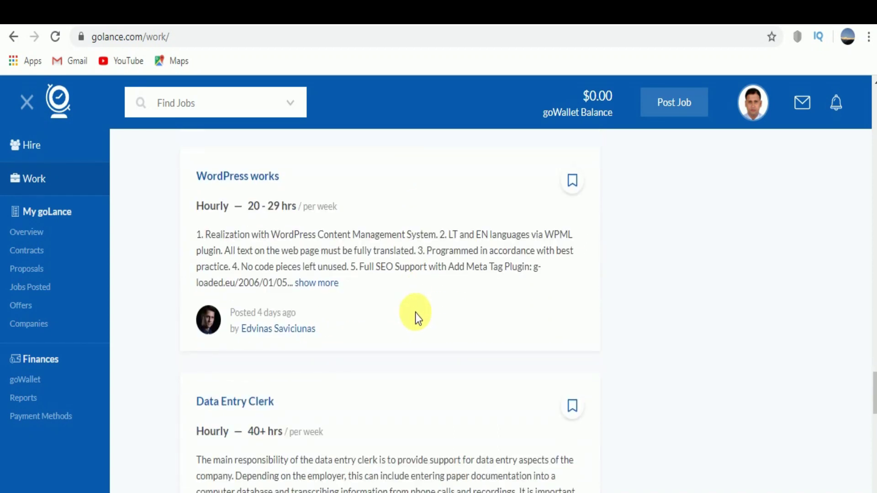
{"action": "scroll", "coordinate": [417, 311], "scroll_direction": "down", "scroll_amount": 6}
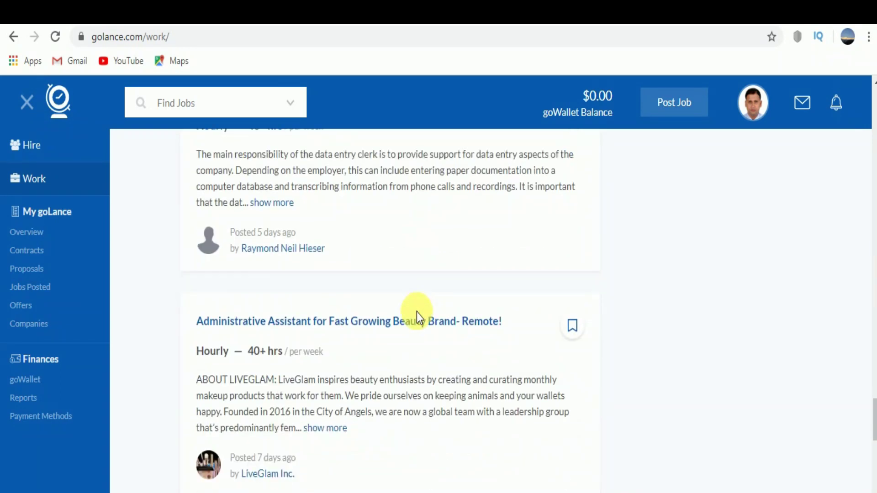
{"action": "scroll", "coordinate": [417, 314], "scroll_direction": "up", "scroll_amount": 7}
{"action": "scroll", "coordinate": [417, 315], "scroll_direction": "up", "scroll_amount": 14}
{"action": "scroll", "coordinate": [417, 314], "scroll_direction": "up", "scroll_amount": 11}
{"action": "scroll", "coordinate": [416, 314], "scroll_direction": "up", "scroll_amount": 12}
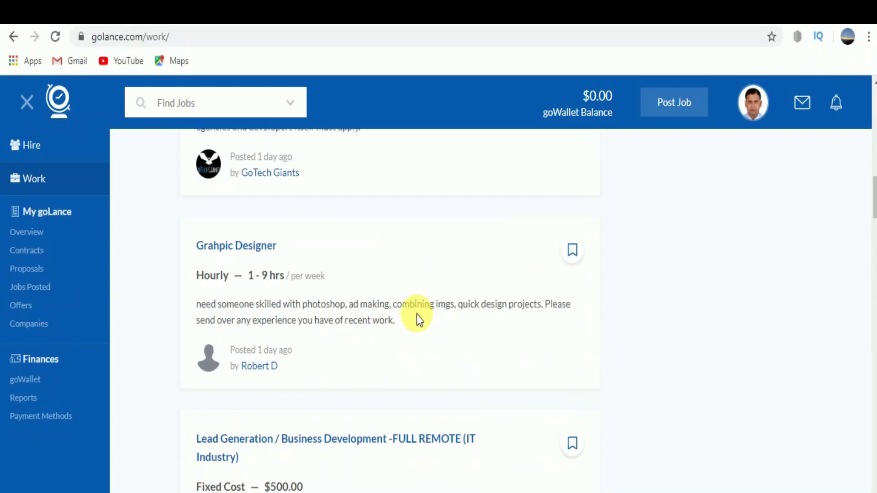
{"action": "scroll", "coordinate": [416, 315], "scroll_direction": "up", "scroll_amount": 10}
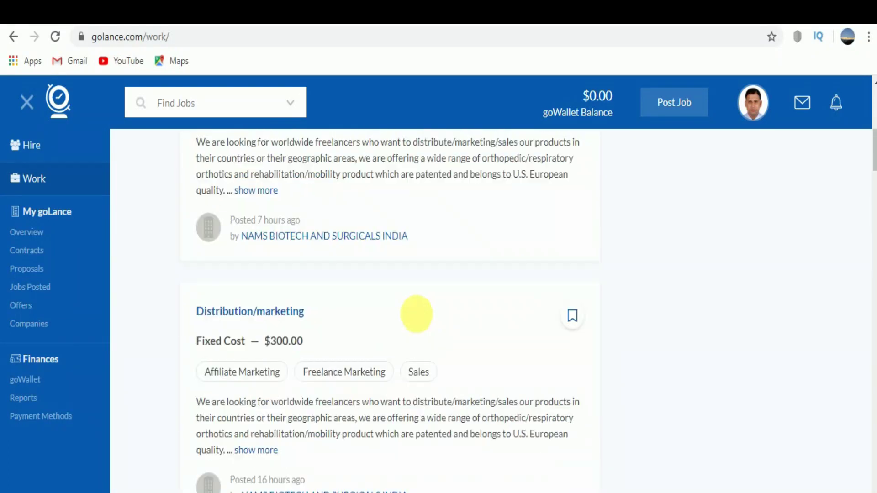
{"action": "scroll", "coordinate": [417, 315], "scroll_direction": "up", "scroll_amount": 4}
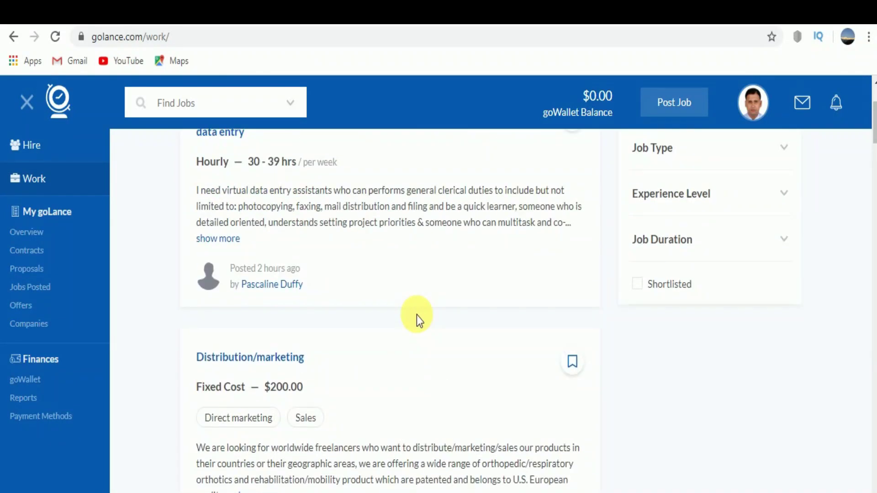
{"action": "scroll", "coordinate": [416, 315], "scroll_direction": "up", "scroll_amount": 3}
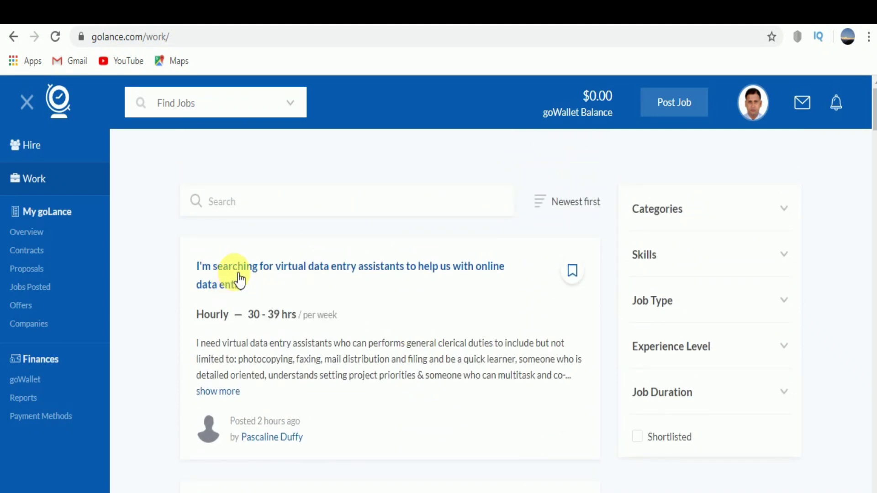
- Open the virtual data entry assistants posting and read through its 30–39 hrs/week details
{"action": "left_click", "coordinate": [348, 272]}
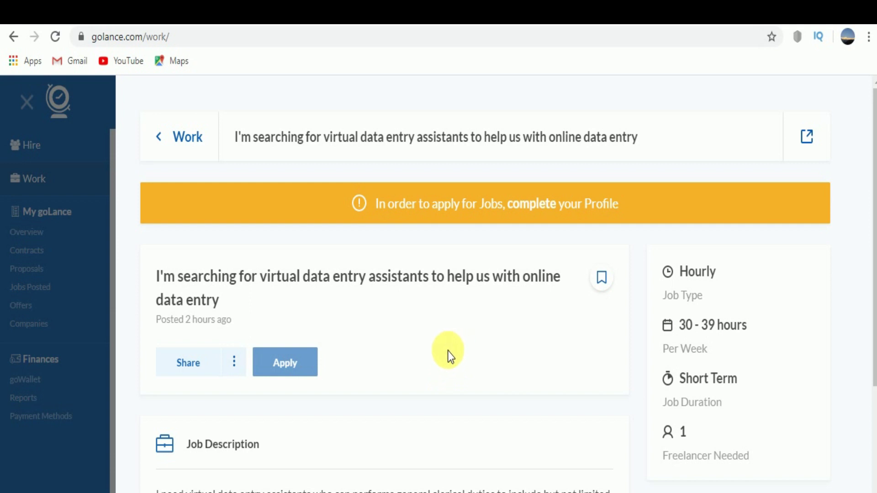
{"action": "scroll", "coordinate": [447, 350], "scroll_direction": "down", "scroll_amount": 5}
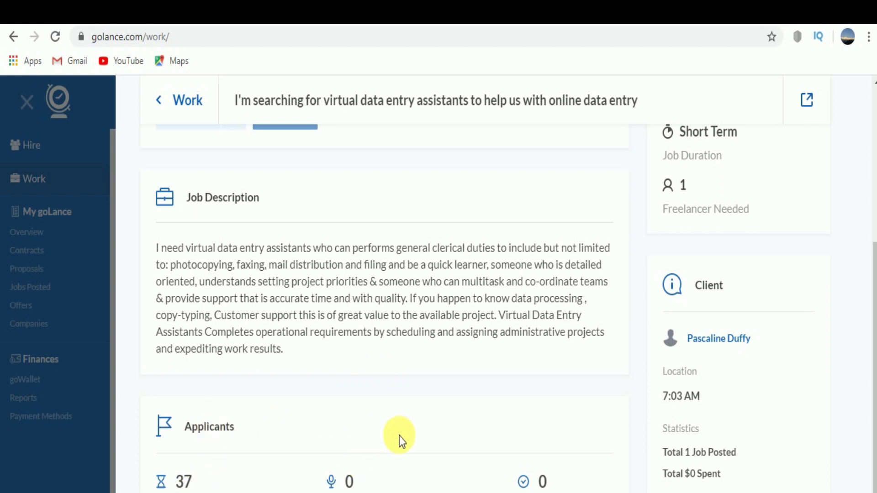
{"action": "scroll", "coordinate": [399, 435], "scroll_direction": "up", "scroll_amount": 5}
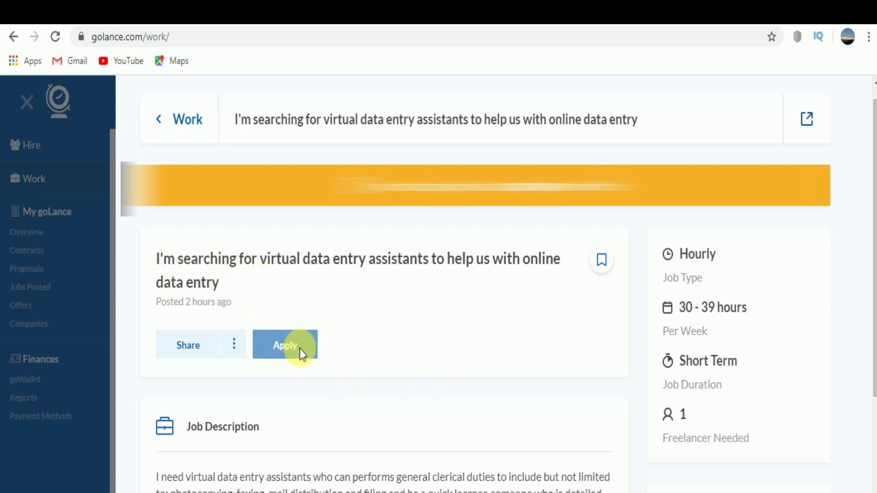
{"action": "scroll", "coordinate": [394, 363], "scroll_direction": "down", "scroll_amount": 3}
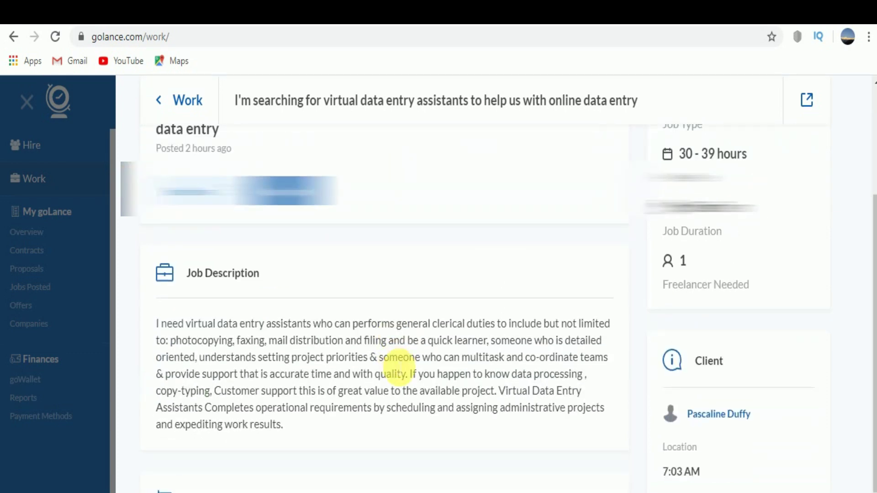
{"action": "scroll", "coordinate": [394, 363], "scroll_direction": "down", "scroll_amount": 2}
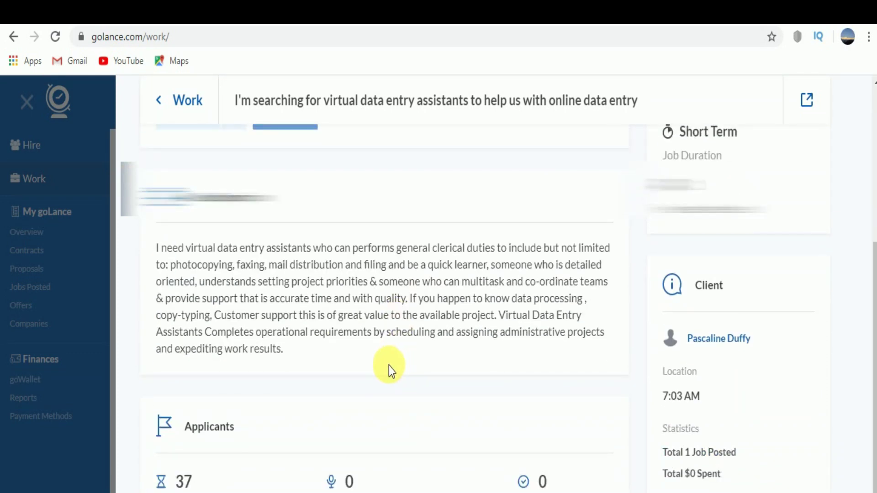
{"action": "scroll", "coordinate": [388, 366], "scroll_direction": "up", "scroll_amount": 3}
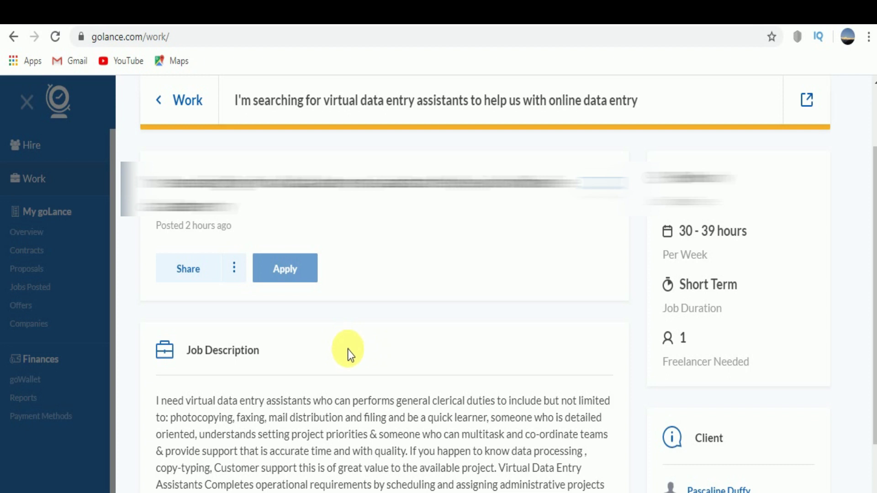
{"action": "scroll", "coordinate": [347, 349], "scroll_direction": "down", "scroll_amount": 3}
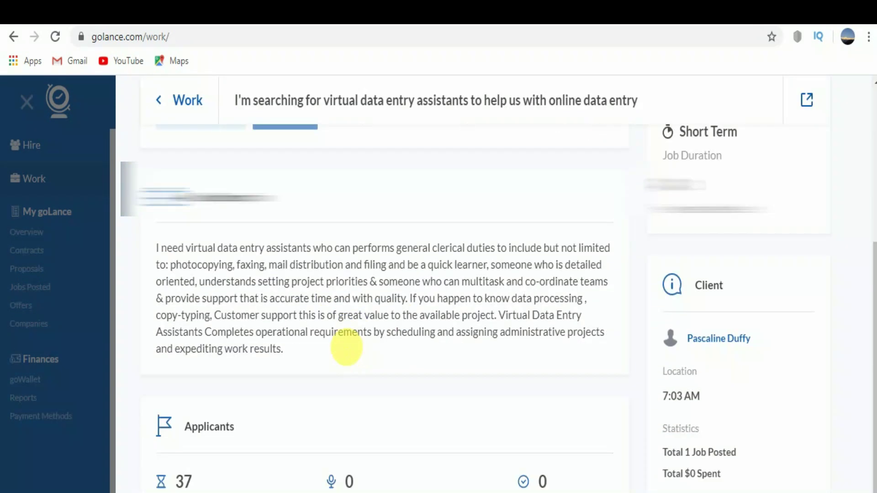
{"action": "scroll", "coordinate": [347, 353], "scroll_direction": "up", "scroll_amount": 3}
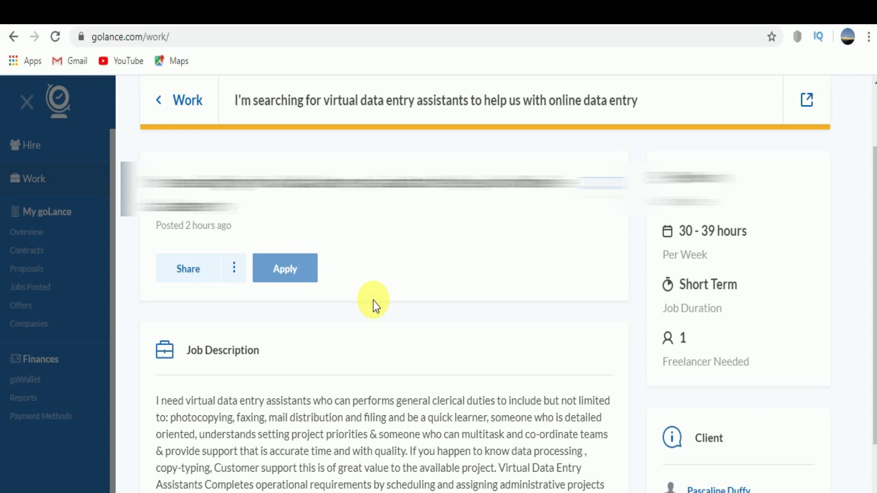
{"action": "scroll", "coordinate": [360, 273], "scroll_direction": "up", "scroll_amount": 2}
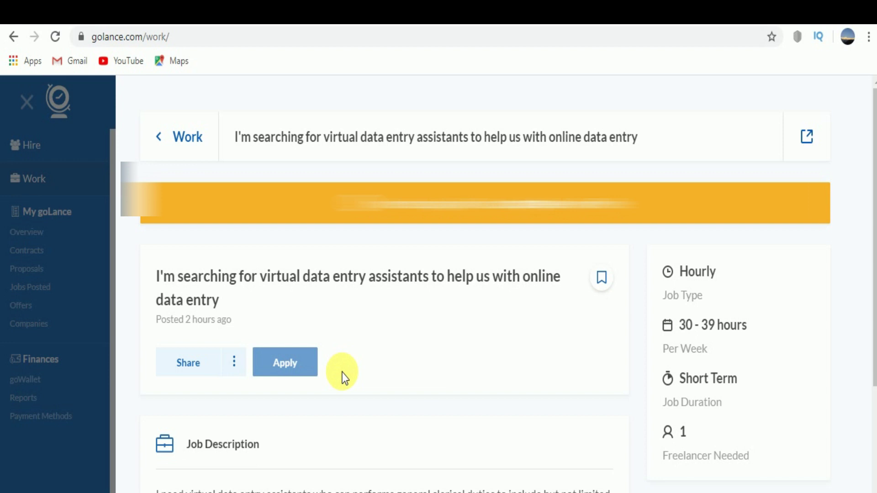
{"action": "scroll", "coordinate": [450, 330], "scroll_direction": "down", "scroll_amount": 5}
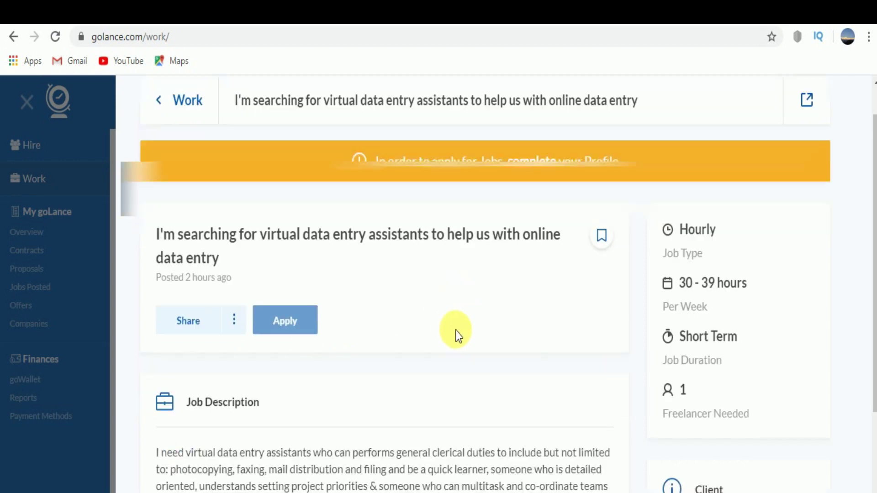
{"action": "scroll", "coordinate": [415, 275], "scroll_direction": "up", "scroll_amount": 5}
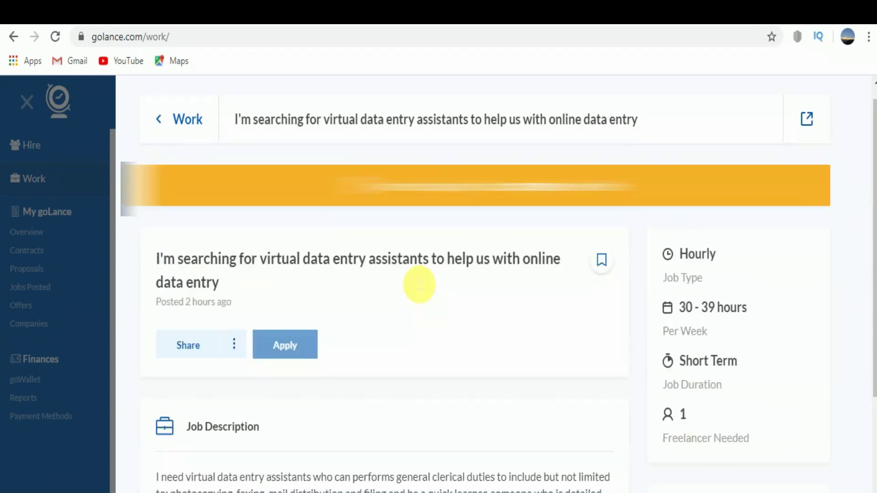
{"action": "scroll", "coordinate": [460, 225], "scroll_direction": "down", "scroll_amount": 5}
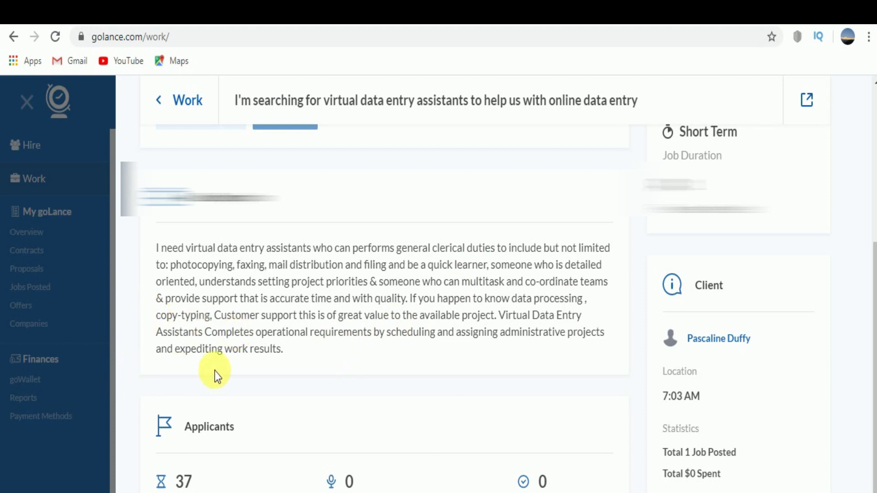
{"action": "scroll", "coordinate": [246, 363], "scroll_direction": "up", "scroll_amount": 5}
{"action": "scroll", "coordinate": [245, 363], "scroll_direction": "down", "scroll_amount": 5}
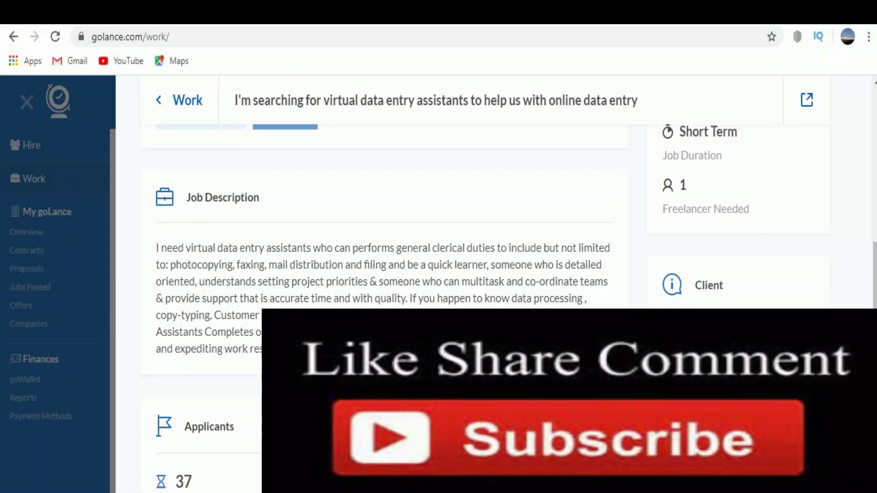
{"action": "left_click_drag", "start_coordinate": [236, 333], "coordinate": [215, 310]}
{"action": "left_click", "coordinate": [274, 304]}
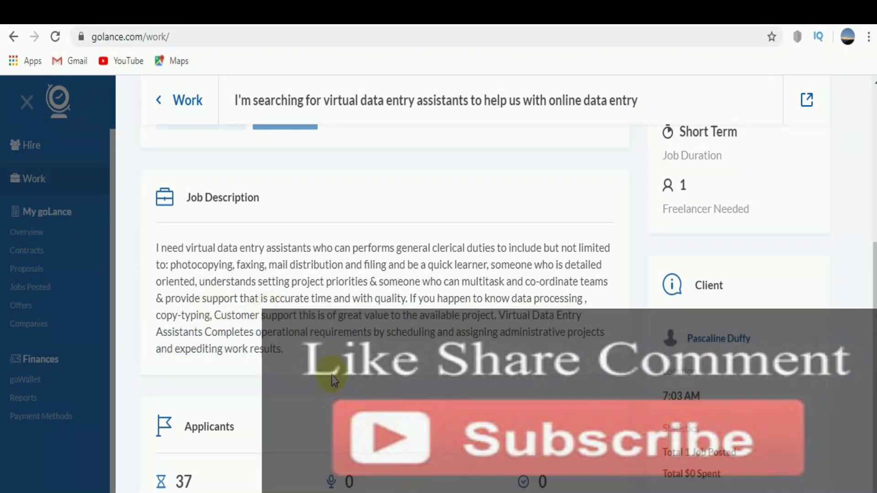